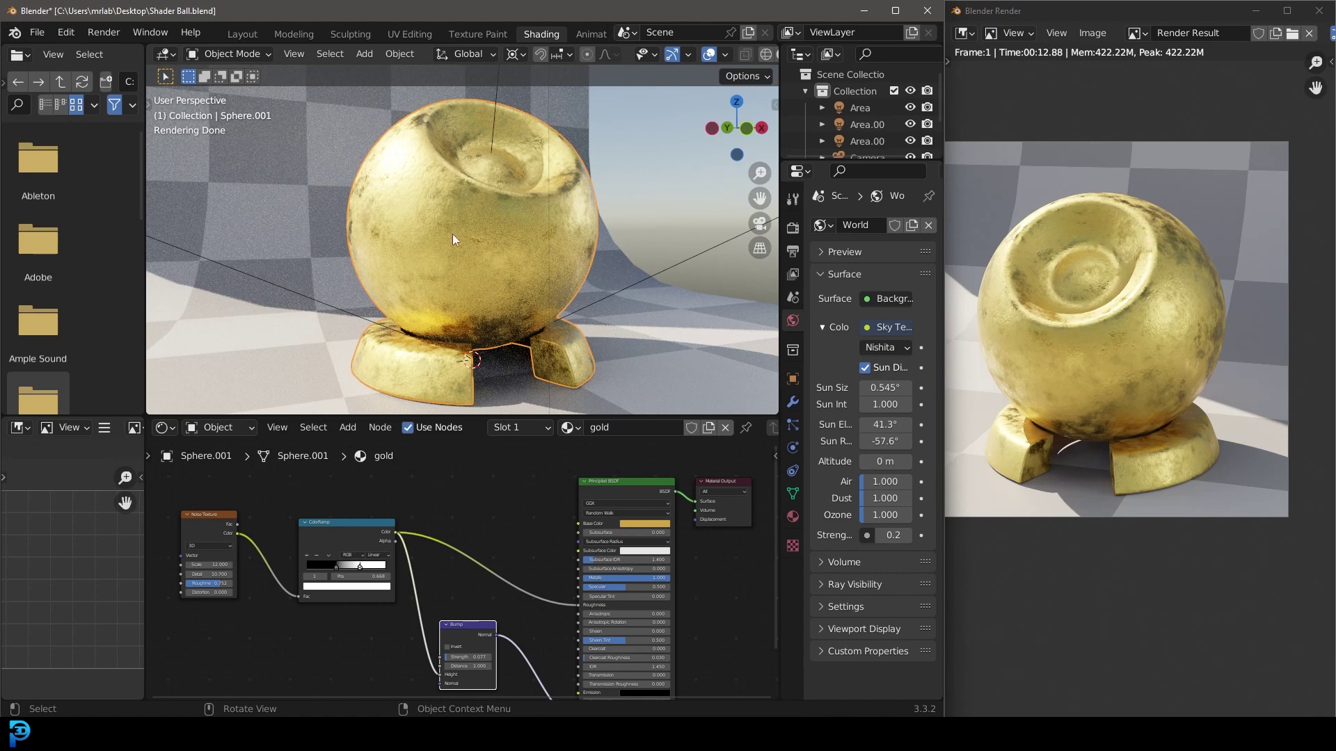
Step: Examine the finished gold material on the shader ball in the viewport and in the enlarged render result
{"action": "middle_click_drag", "start_coordinate": [603, 180], "coordinate": [435, 215]}
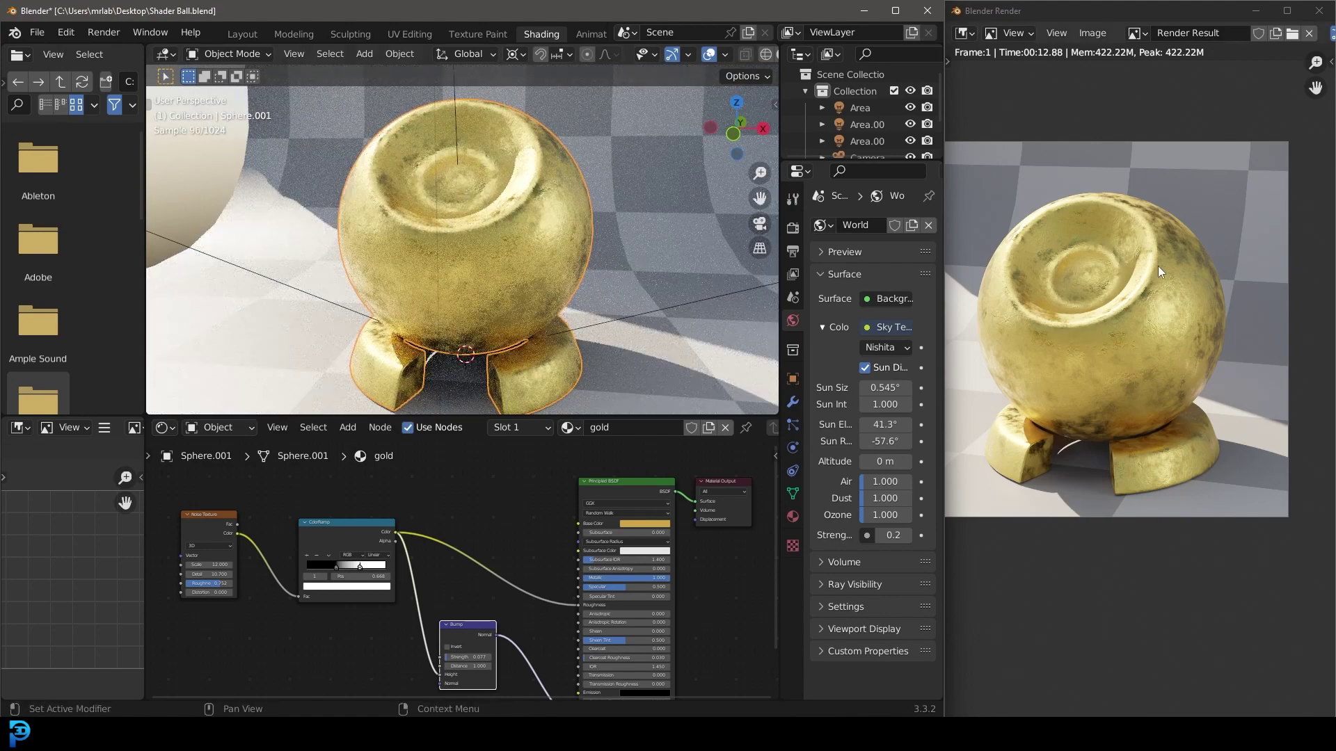
{"action": "left_click", "coordinate": [1286, 10]}
{"action": "scroll", "coordinate": [690, 441], "scroll_direction": "up", "scroll_amount": 3}
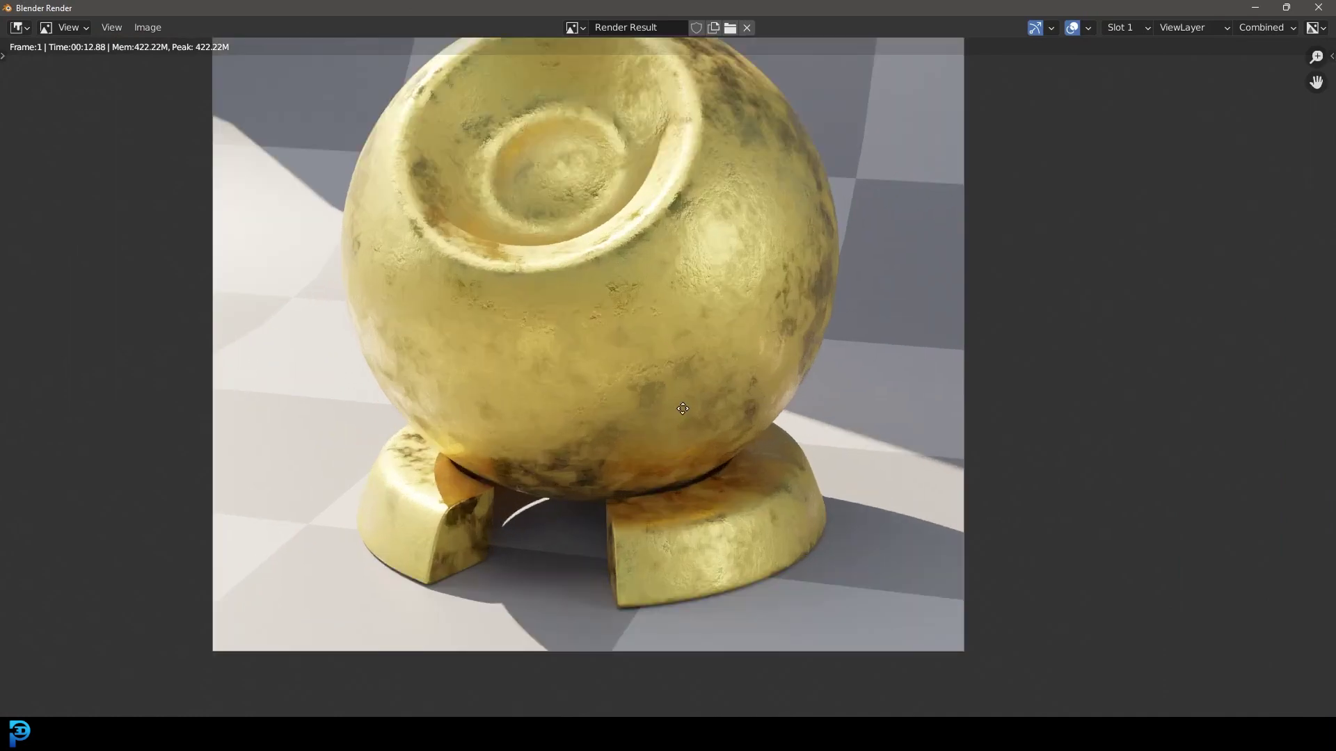
{"action": "middle_click_drag", "start_coordinate": [689, 445], "coordinate": [779, 499]}
{"action": "scroll", "coordinate": [982, 320], "scroll_direction": "down", "scroll_amount": 2}
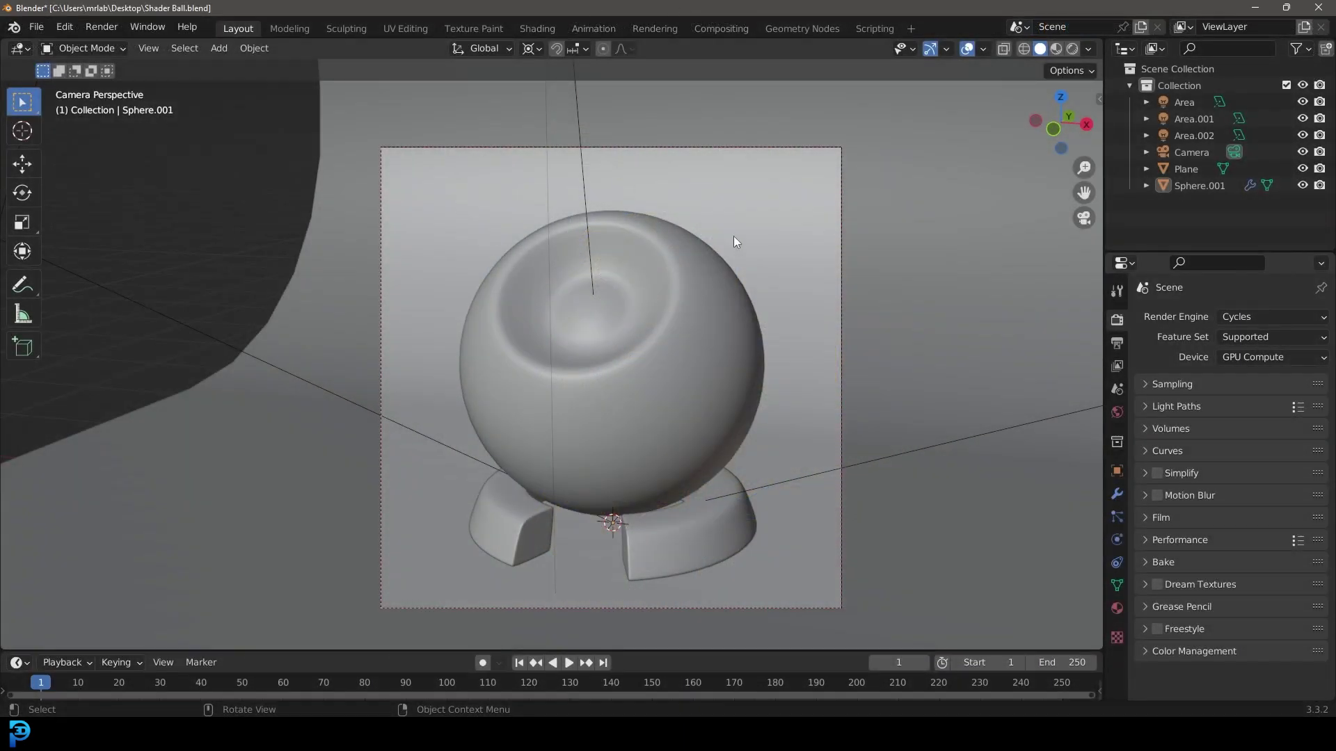
Step: Switch to the Shading workspace and frame the shader ball in the camera view
{"action": "left_click", "coordinate": [528, 27]}
{"action": "scroll", "coordinate": [741, 238], "scroll_direction": "down", "scroll_amount": 6}
{"action": "key", "text": "KP_0"}
{"action": "key", "text": "KP_0"}
{"action": "scroll", "coordinate": [646, 285], "scroll_direction": "down", "scroll_amount": 2}
{"action": "scroll", "coordinate": [649, 332], "scroll_direction": "up", "scroll_amount": 2}
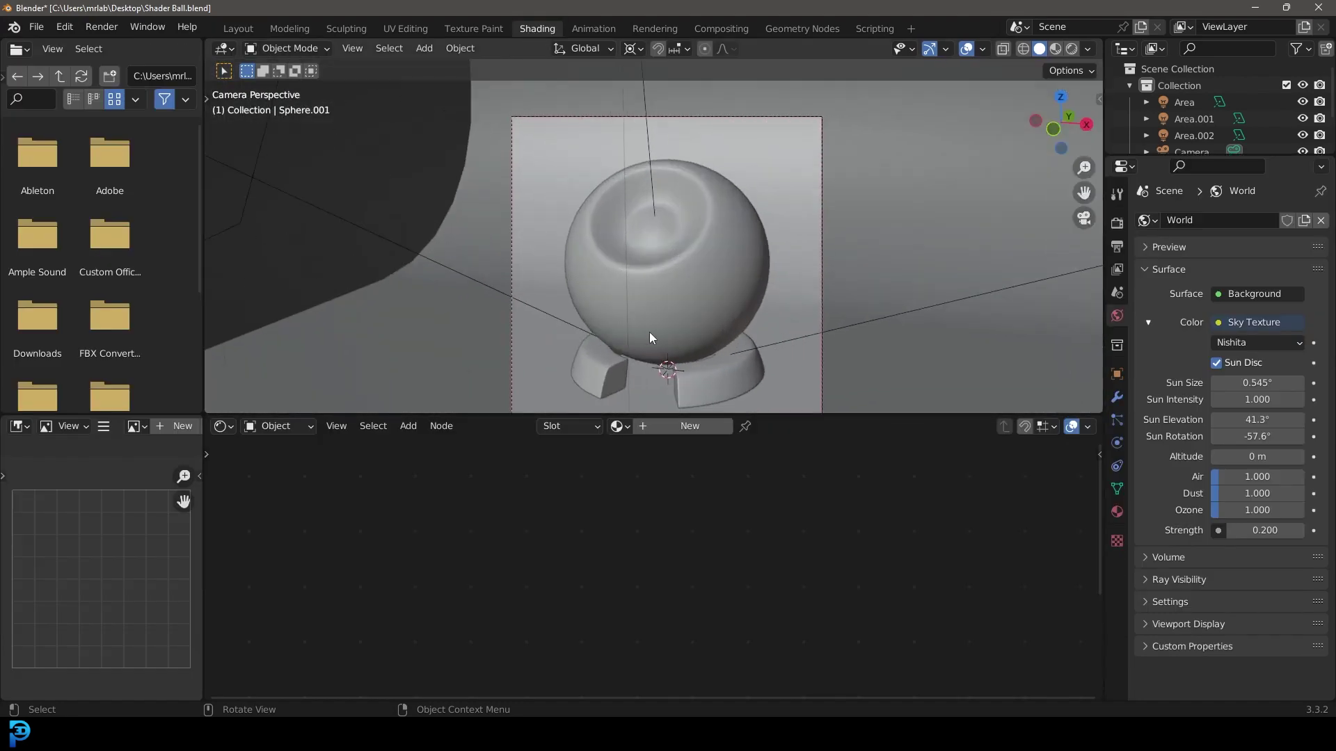
Step: Select the shader ball and give it a new material named gold
{"action": "left_click", "coordinate": [715, 221]}
{"action": "scroll", "coordinate": [701, 240], "scroll_direction": "up", "scroll_amount": 1}
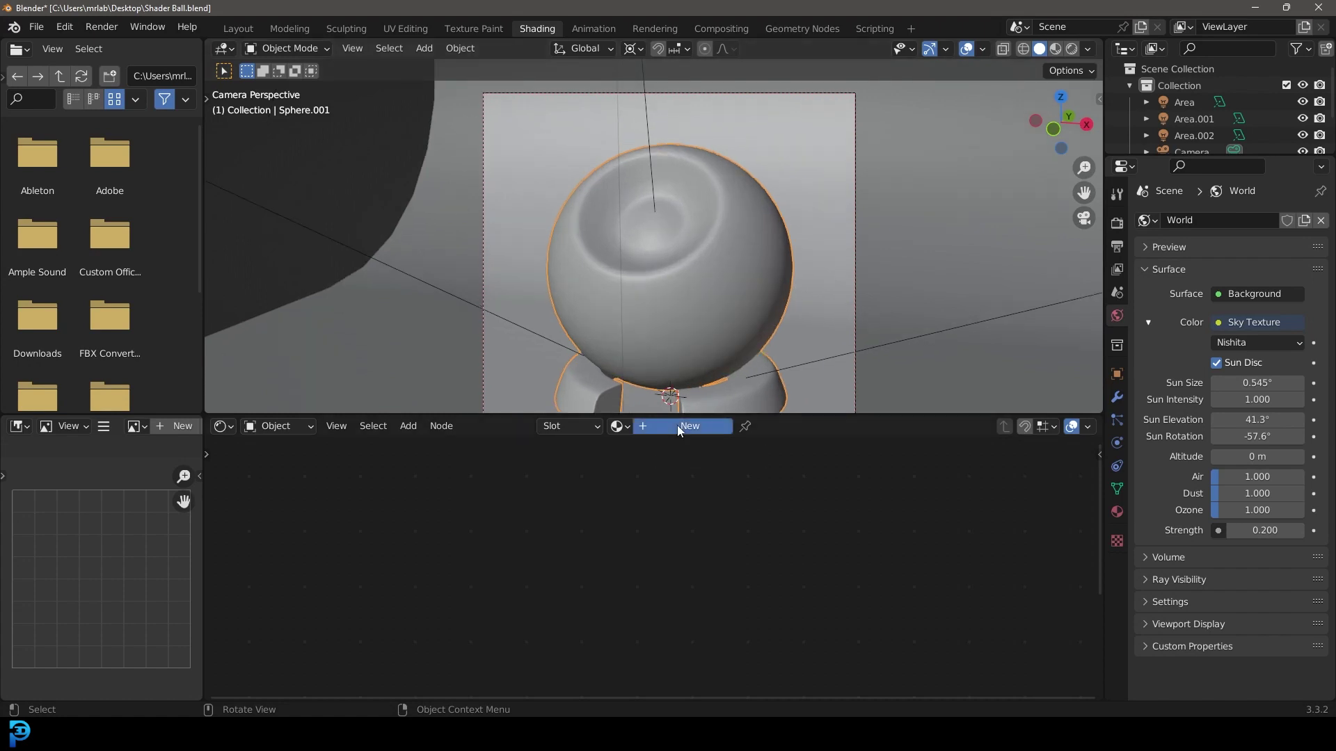
{"action": "left_click", "coordinate": [678, 424]}
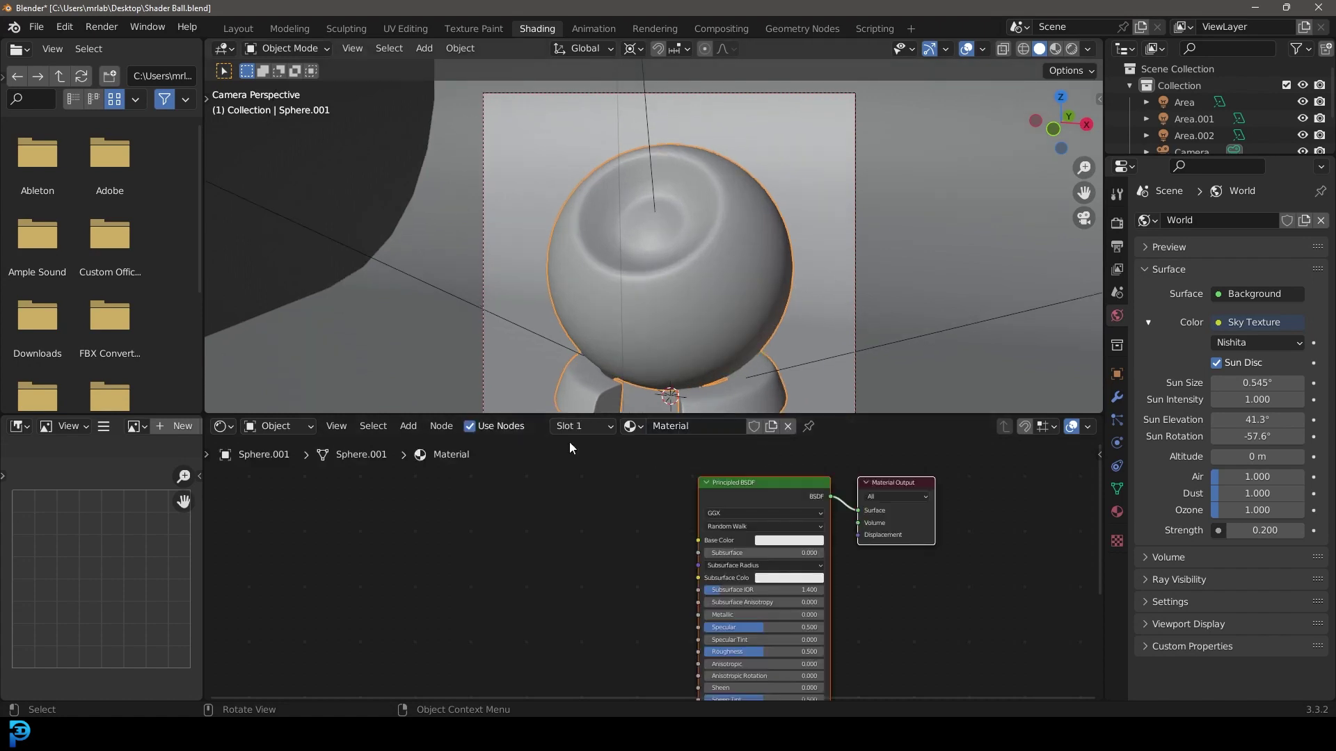
{"action": "double_click", "coordinate": [691, 426]}
{"action": "type", "text": "gold"}
{"action": "key", "text": "Return"}
{"action": "scroll", "coordinate": [607, 529], "scroll_direction": "up", "scroll_amount": 2}
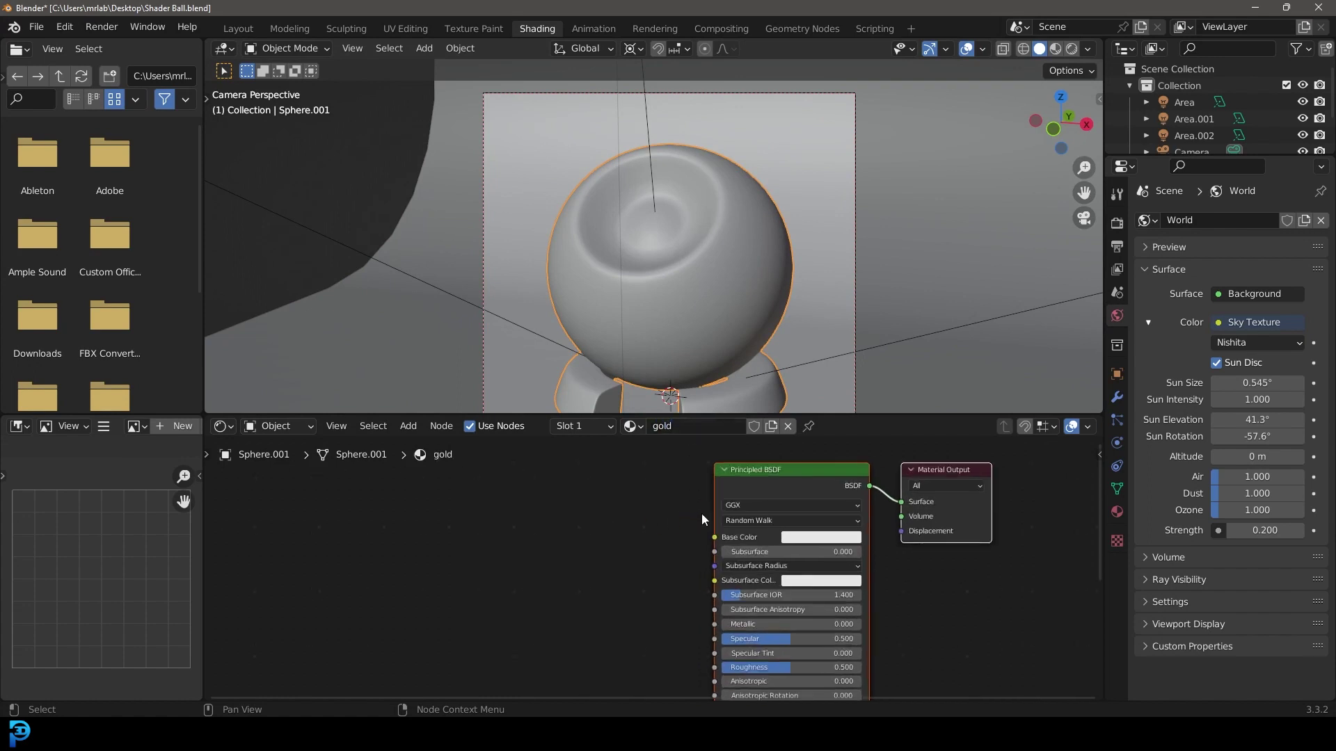
Step: Add a Noise Texture node and place it well ahead of the Principled BSDF node
{"action": "middle_click_drag", "start_coordinate": [637, 515], "coordinate": [714, 506]}
{"action": "key", "text": "shift+a"}
{"action": "left_click", "coordinate": [581, 516]}
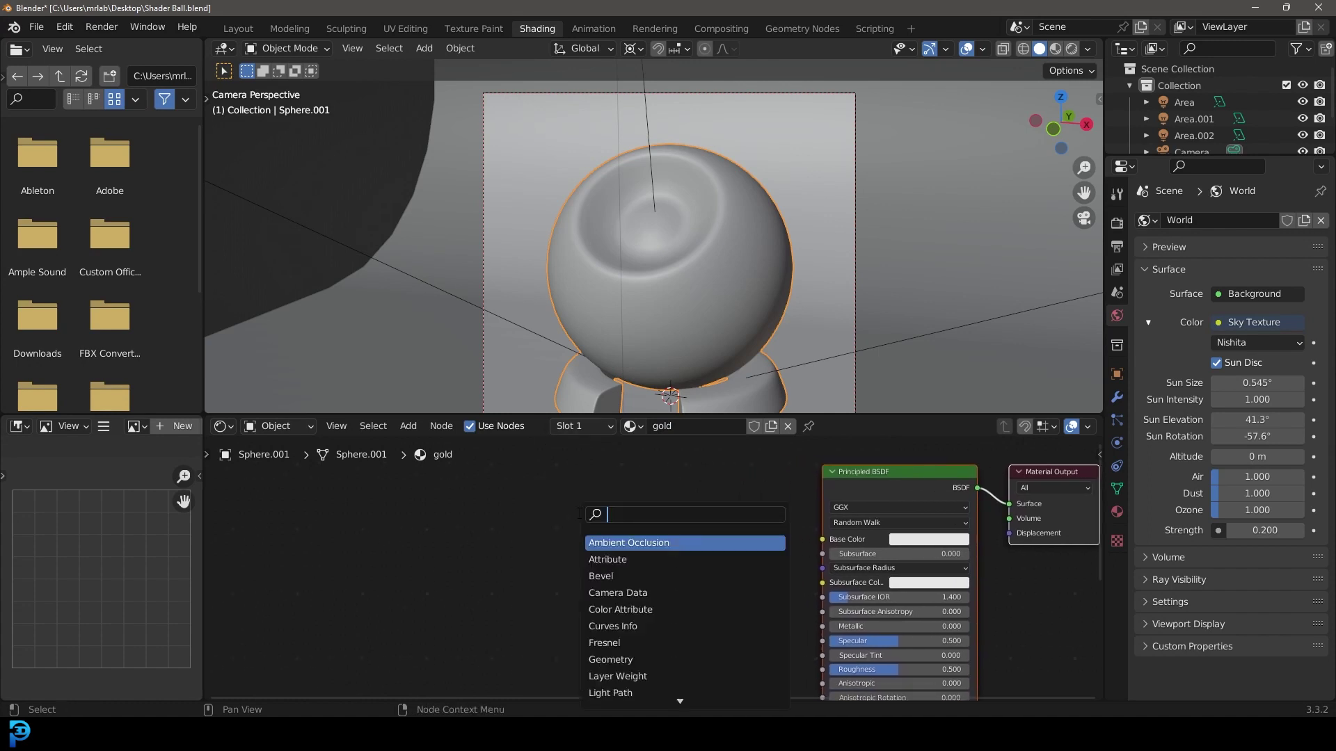
{"action": "type", "text": "noi"}
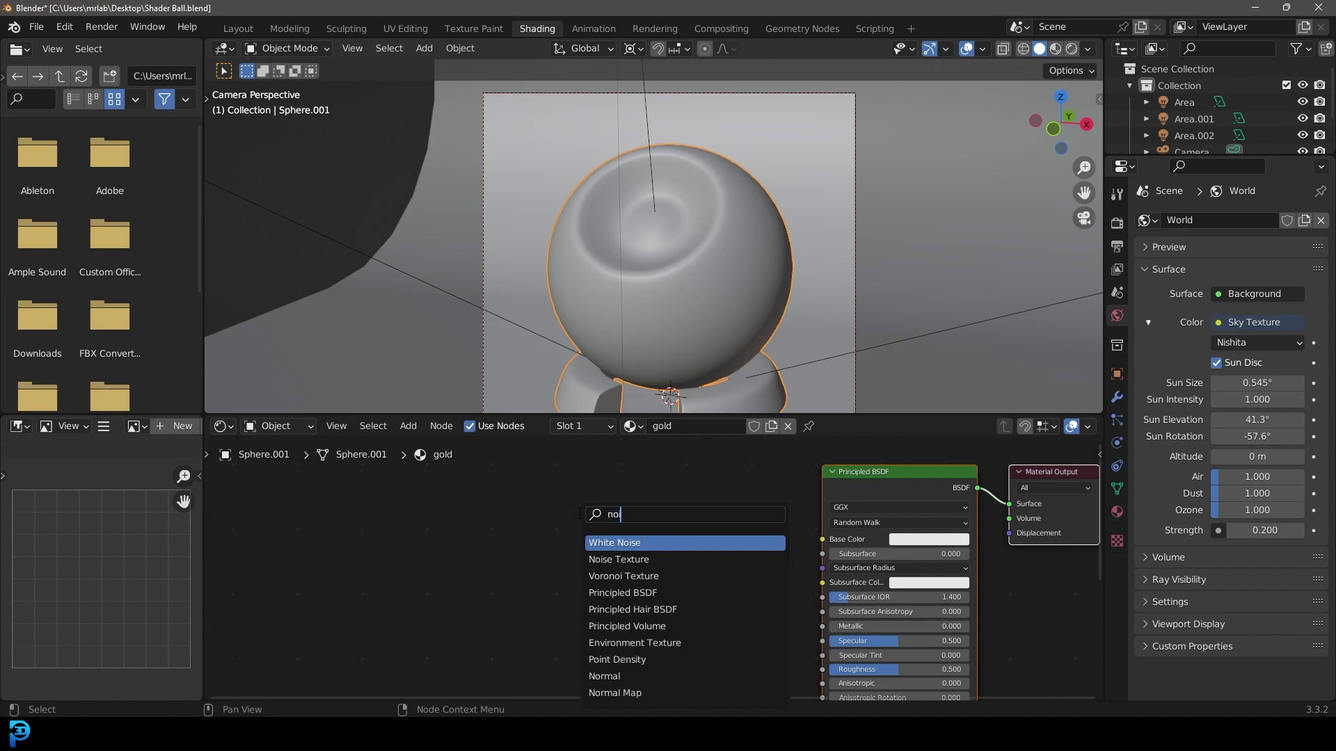
{"action": "left_click", "coordinate": [598, 559]}
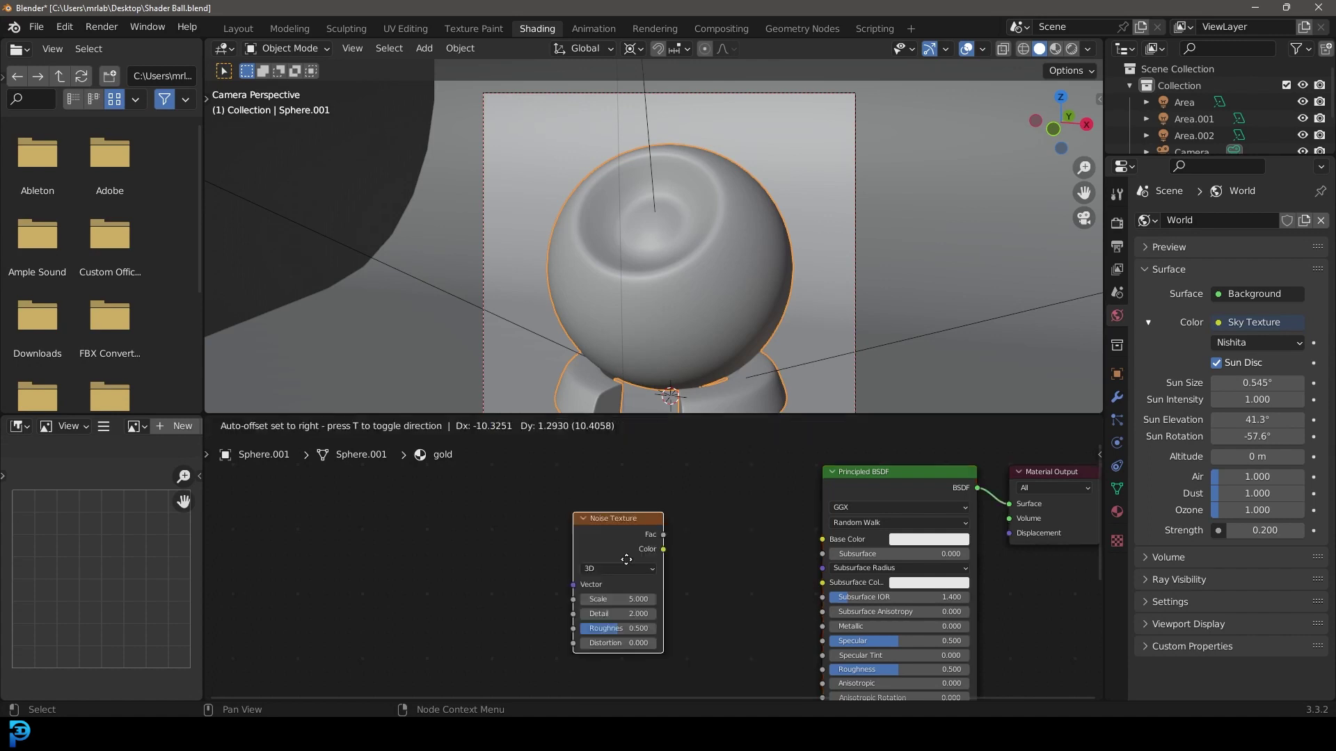
{"action": "left_click", "coordinate": [535, 538]}
{"action": "middle_click_drag", "start_coordinate": [495, 514], "coordinate": [646, 507]}
{"action": "left_click_drag", "start_coordinate": [647, 508], "coordinate": [576, 529]}
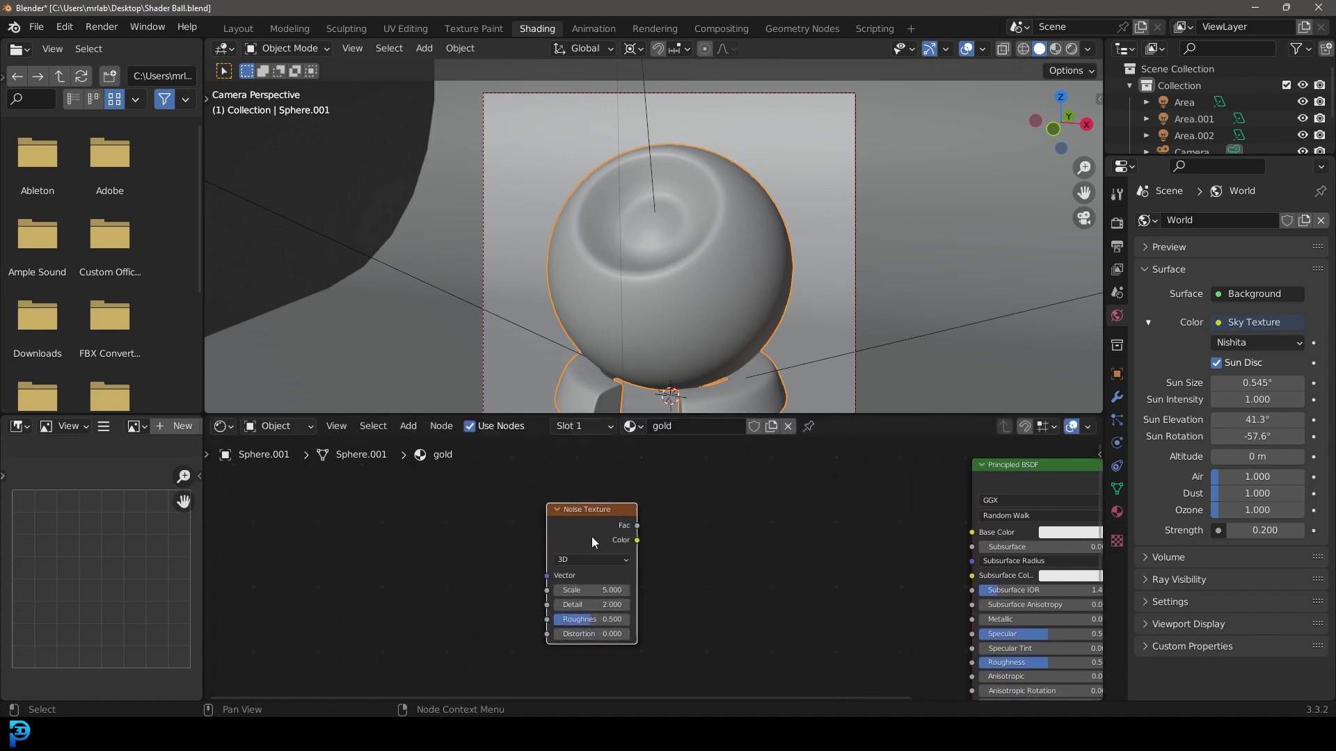
Step: Connect the Noise Texture's Color output to the Principled BSDF's Base Color and show the viewport in Rendered shading
{"action": "scroll", "coordinate": [591, 536], "scroll_direction": "down", "scroll_amount": 2}
{"action": "middle_click_drag", "start_coordinate": [677, 545], "coordinate": [581, 531]}
{"action": "left_click_drag", "start_coordinate": [535, 525], "coordinate": [819, 519]}
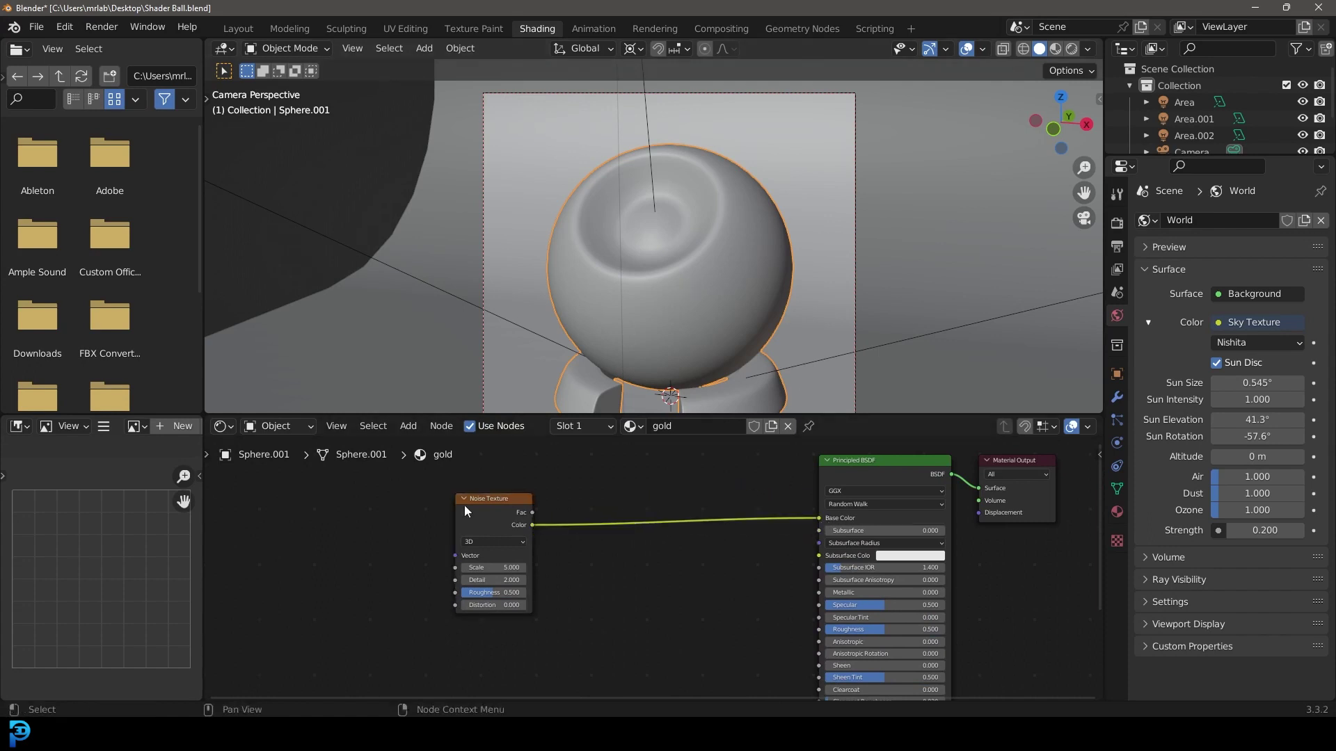
{"action": "middle_click_drag", "start_coordinate": [464, 507], "coordinate": [479, 507]}
{"action": "scroll", "coordinate": [732, 259], "scroll_direction": "up", "scroll_amount": 2}
{"action": "key", "text": "z"}
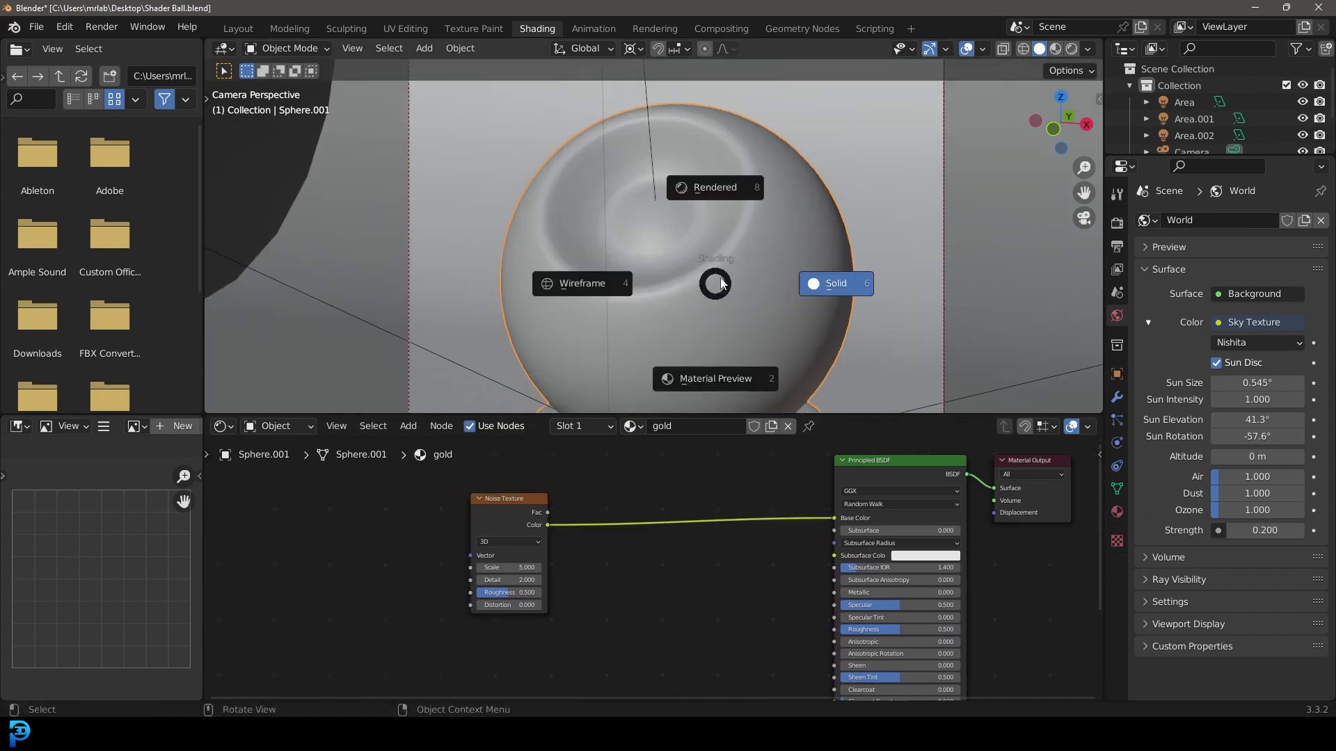
{"action": "left_click", "coordinate": [728, 182]}
{"action": "scroll", "coordinate": [732, 209], "scroll_direction": "down", "scroll_amount": 1}
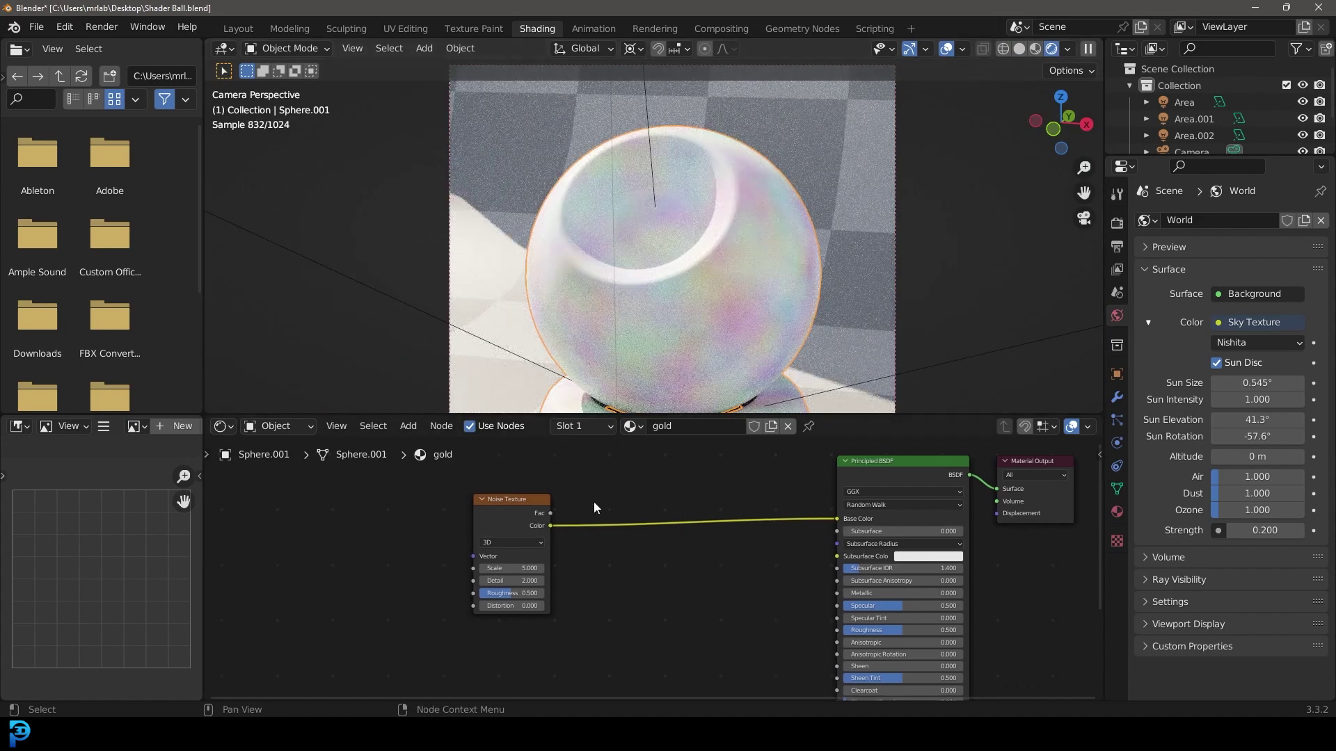
Step: Insert a ColorRamp between the Noise Texture and Base Color, moving its black stop to 0.427 and the white stop close beside it
{"action": "scroll", "coordinate": [588, 501], "scroll_direction": "up", "scroll_amount": 2}
{"action": "scroll", "coordinate": [602, 518], "scroll_direction": "up", "scroll_amount": 1}
{"action": "key", "text": "shift+a"}
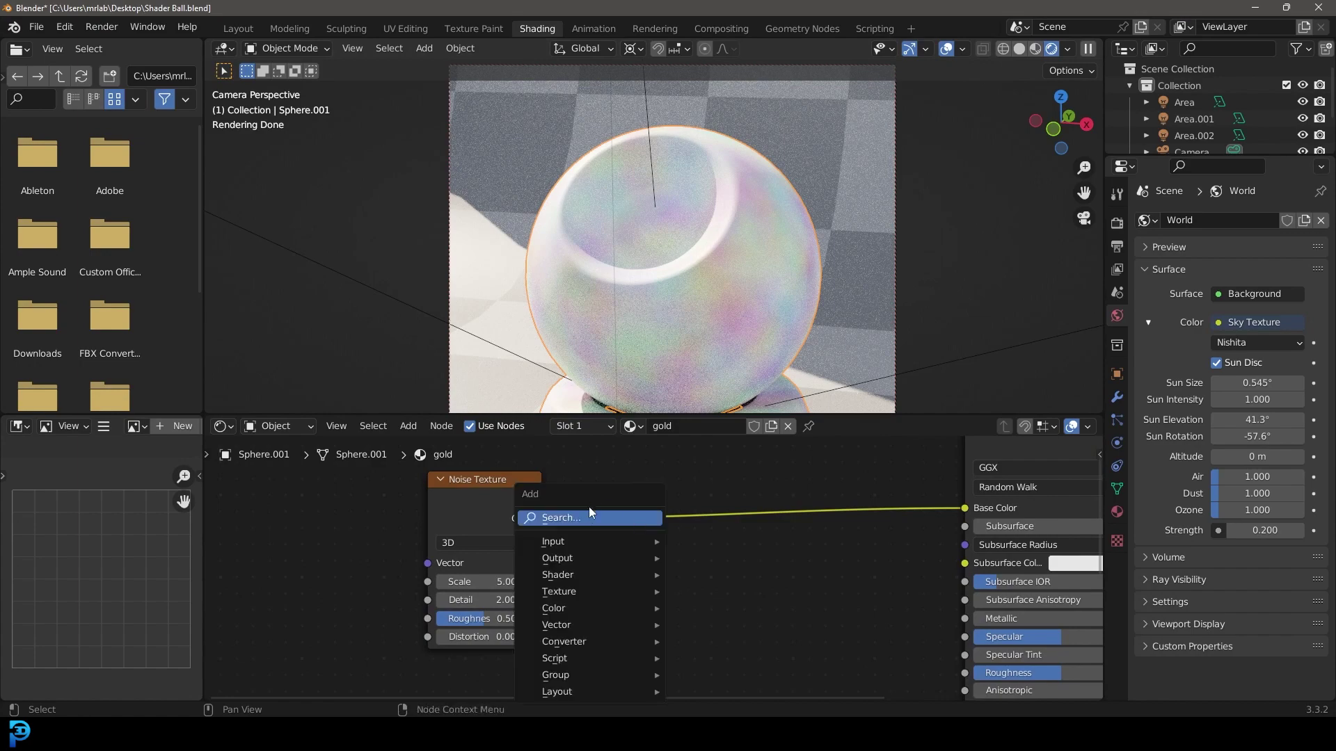
{"action": "left_click", "coordinate": [598, 518]}
{"action": "type", "text": "color"}
{"action": "key", "text": "Return"}
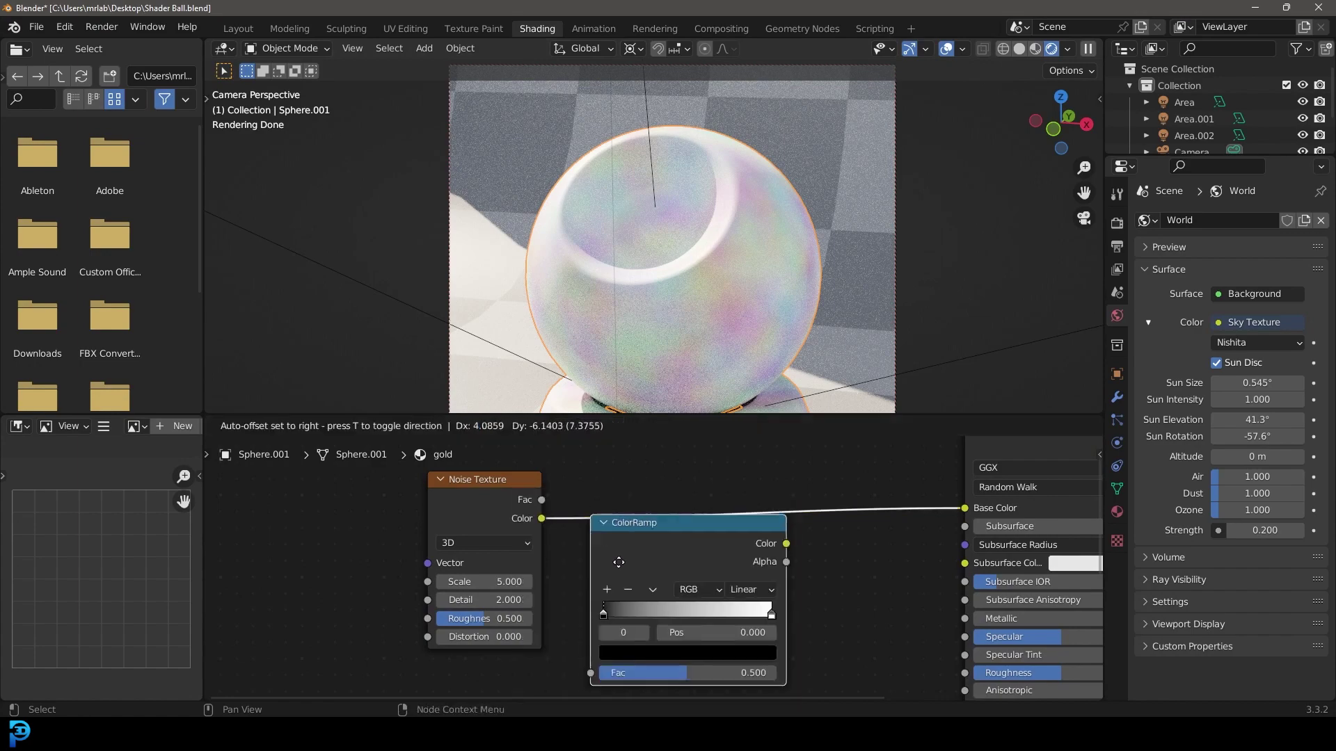
{"action": "left_click", "coordinate": [667, 489]}
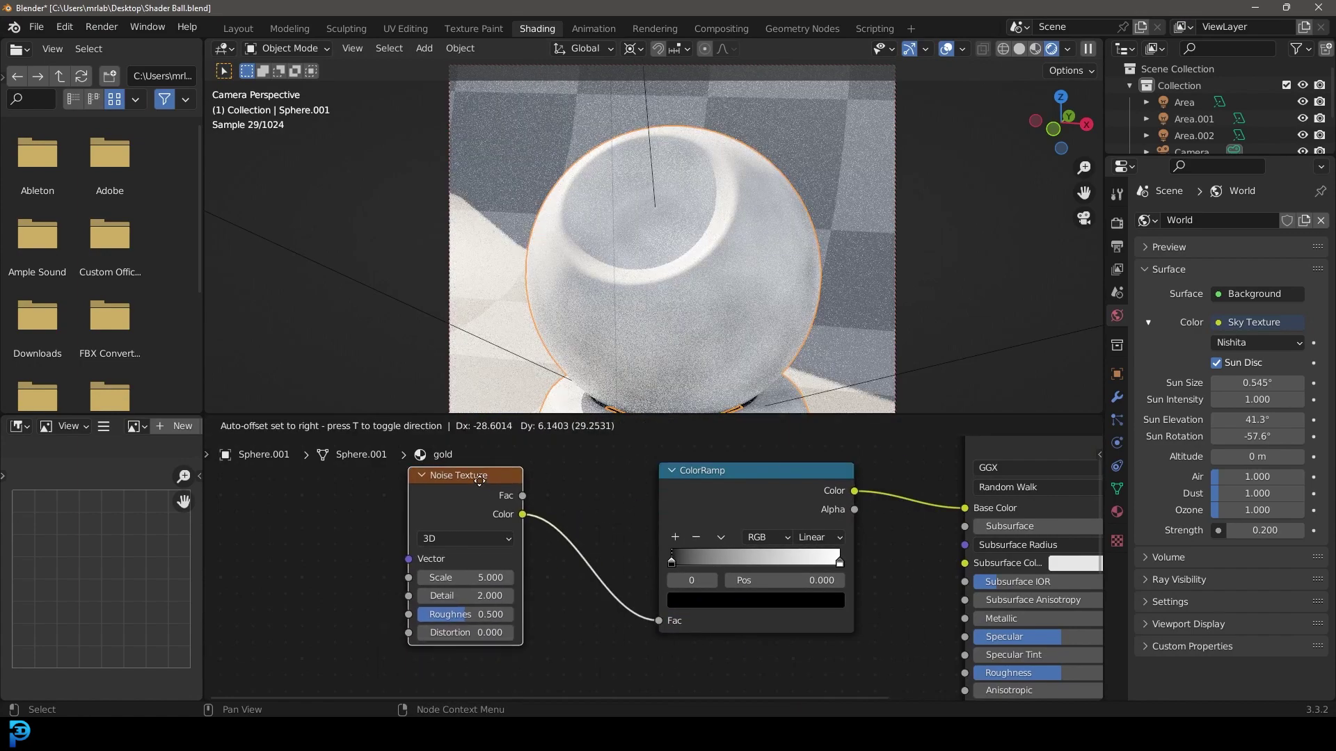
{"action": "left_click_drag", "start_coordinate": [674, 560], "coordinate": [736, 560]}
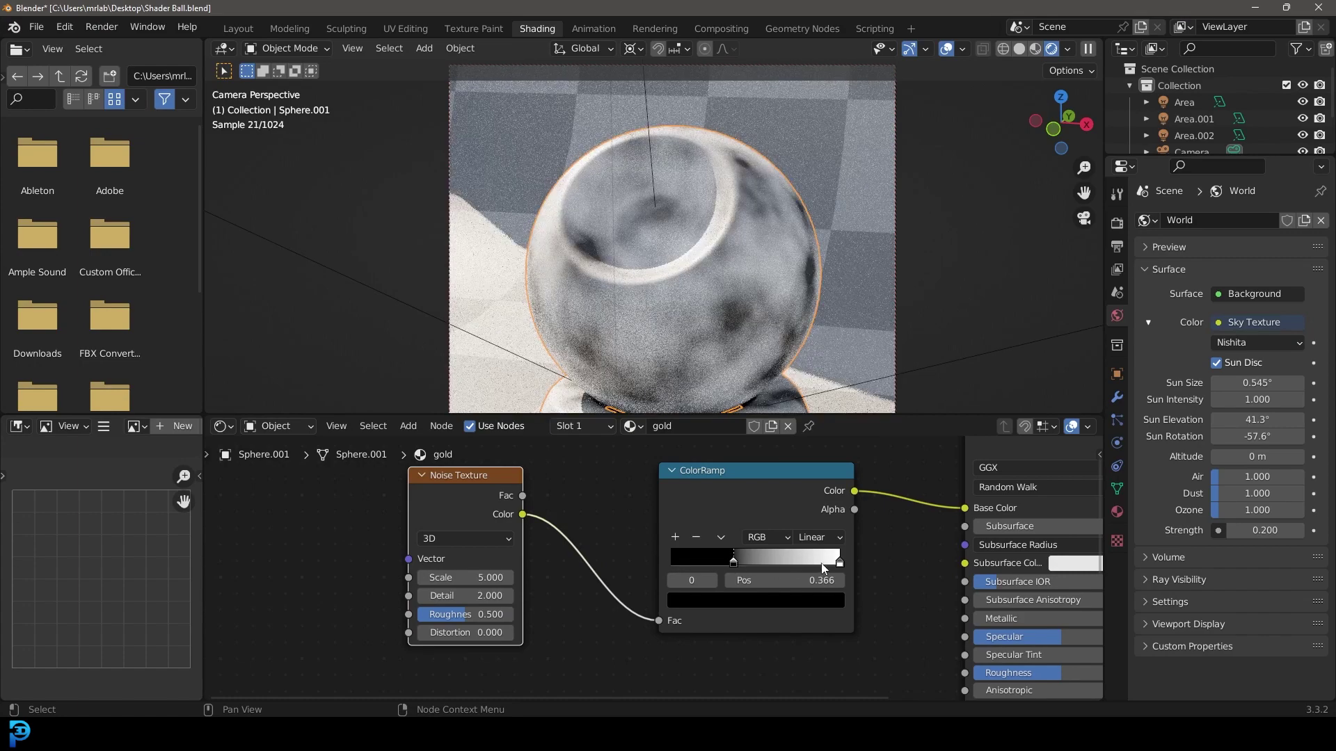
{"action": "left_click_drag", "start_coordinate": [840, 561], "coordinate": [742, 561]}
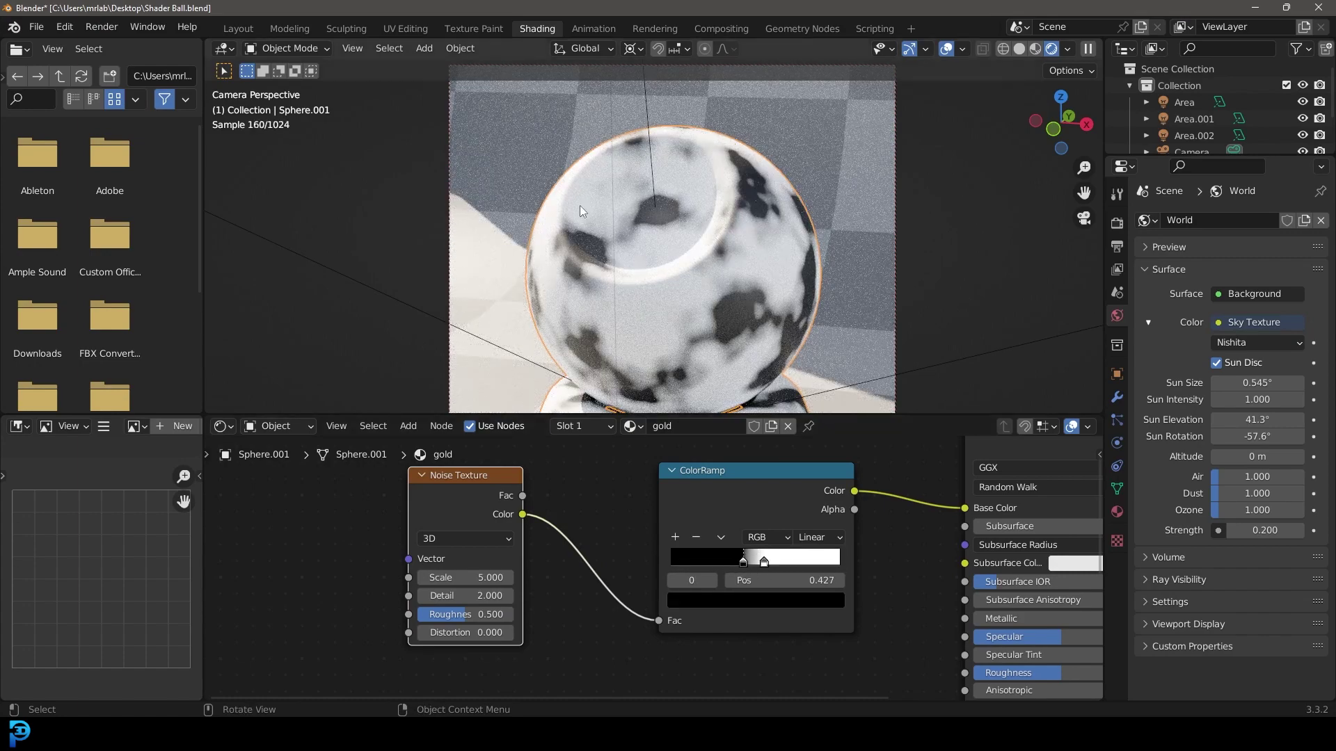
Step: Set the Noise Texture's Scale to 12, Detail to 10.7 and Roughness to about 0.752
{"action": "middle_click_drag", "start_coordinate": [439, 565], "coordinate": [665, 562]}
{"action": "left_click", "coordinate": [671, 574]}
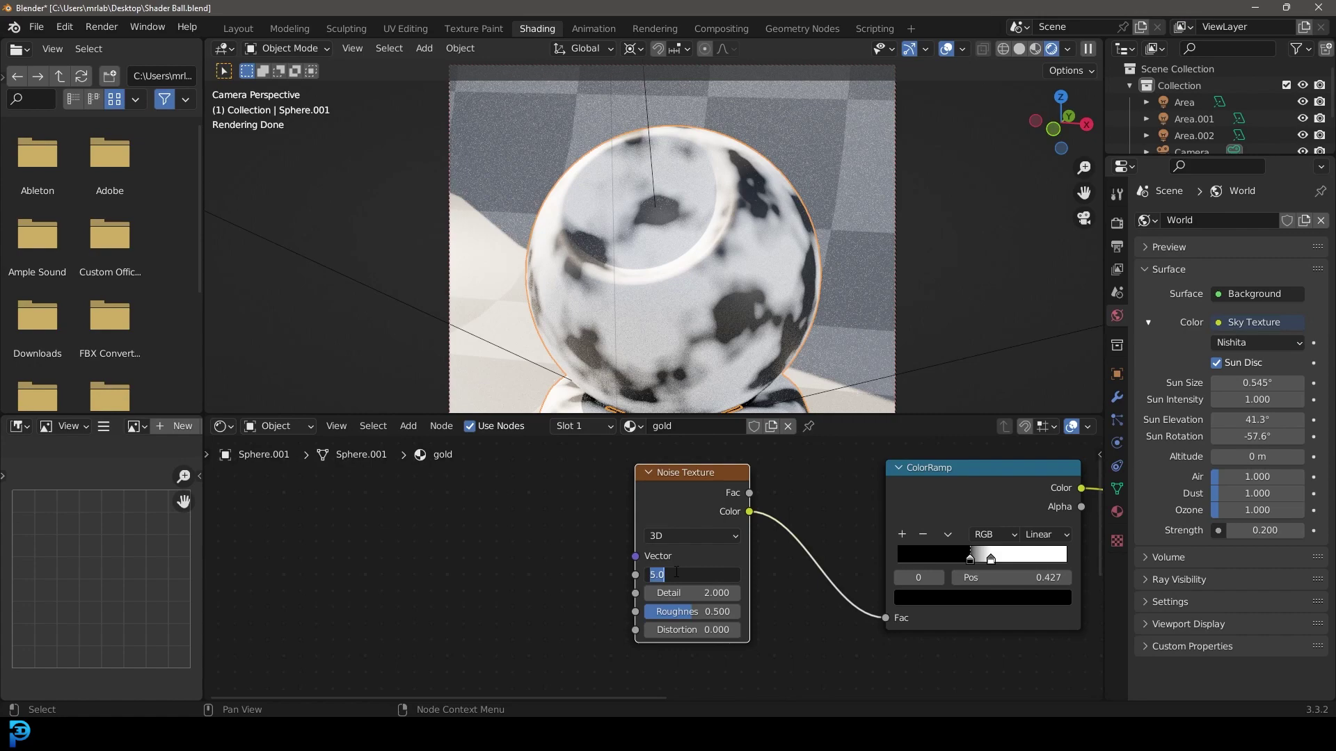
{"action": "type", "text": "12"}
{"action": "key", "text": "Return"}
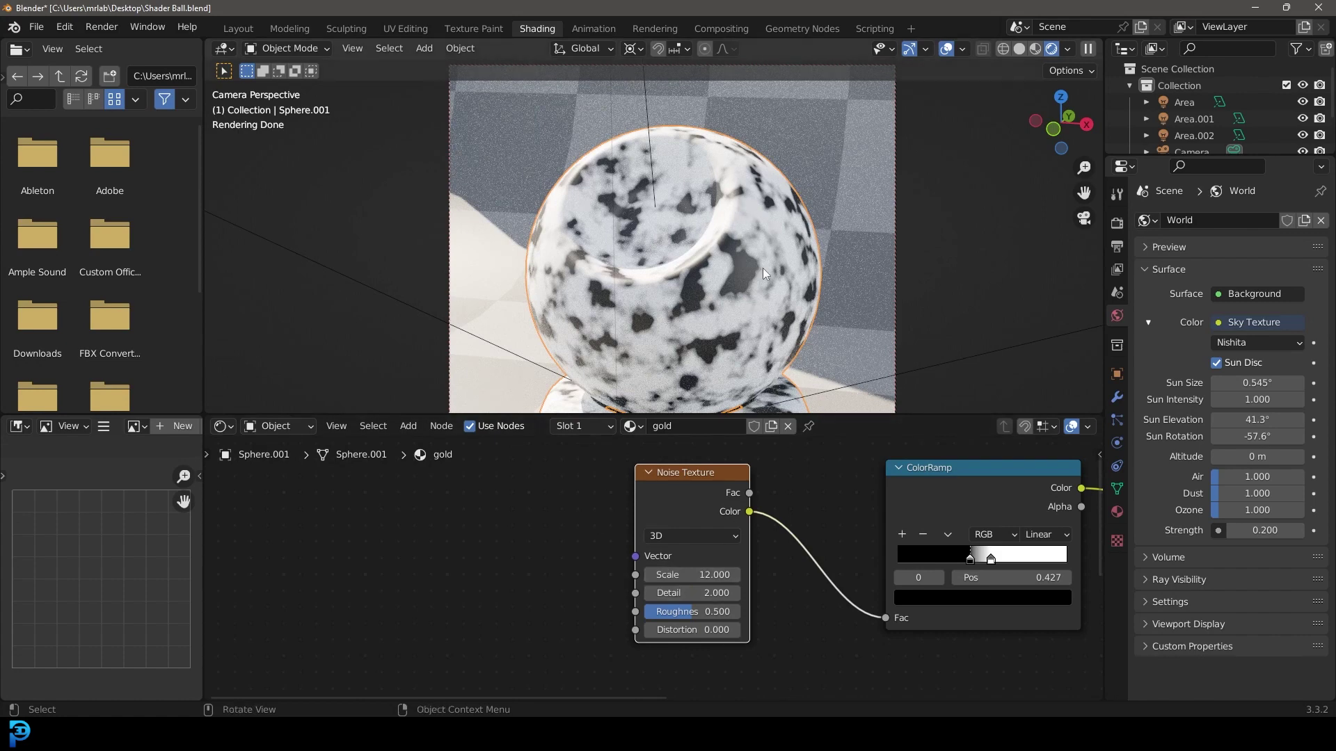
{"action": "scroll", "coordinate": [621, 559], "scroll_direction": "up", "scroll_amount": 2}
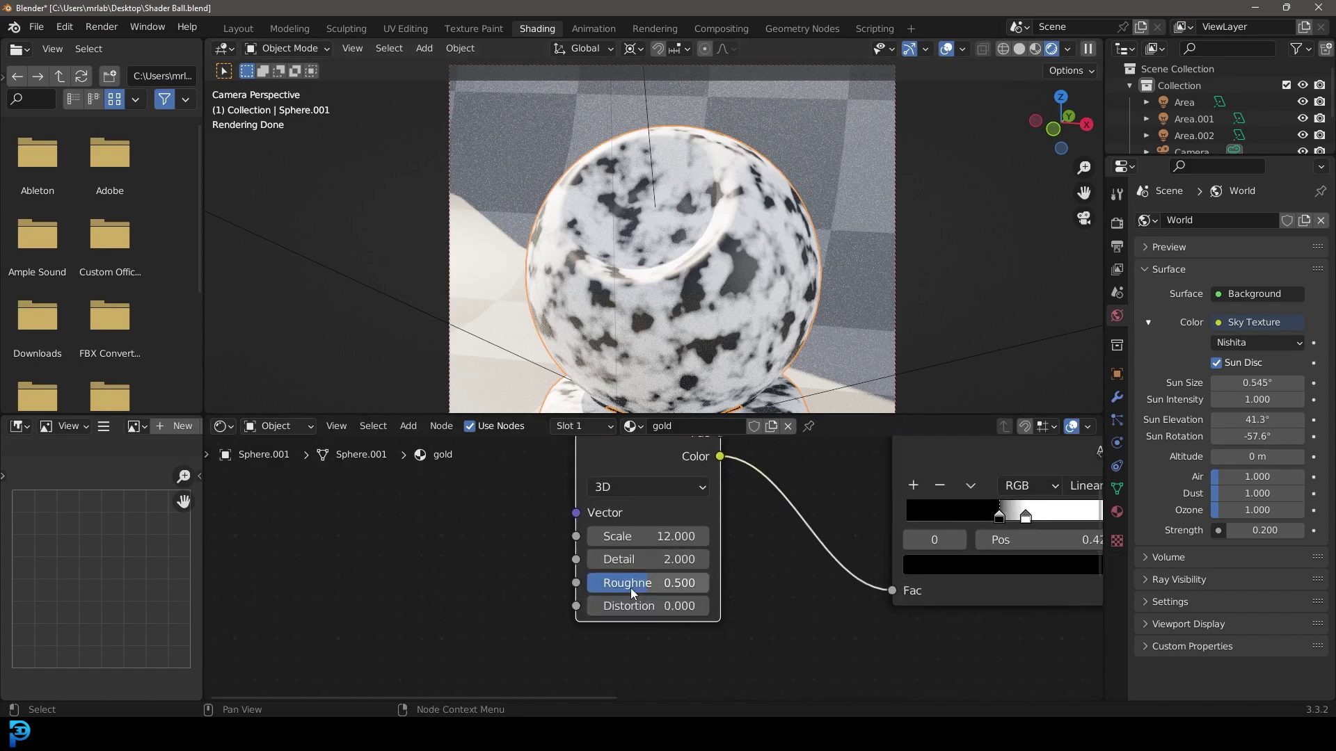
{"action": "left_click_drag", "start_coordinate": [633, 584], "coordinate": [709, 559]}
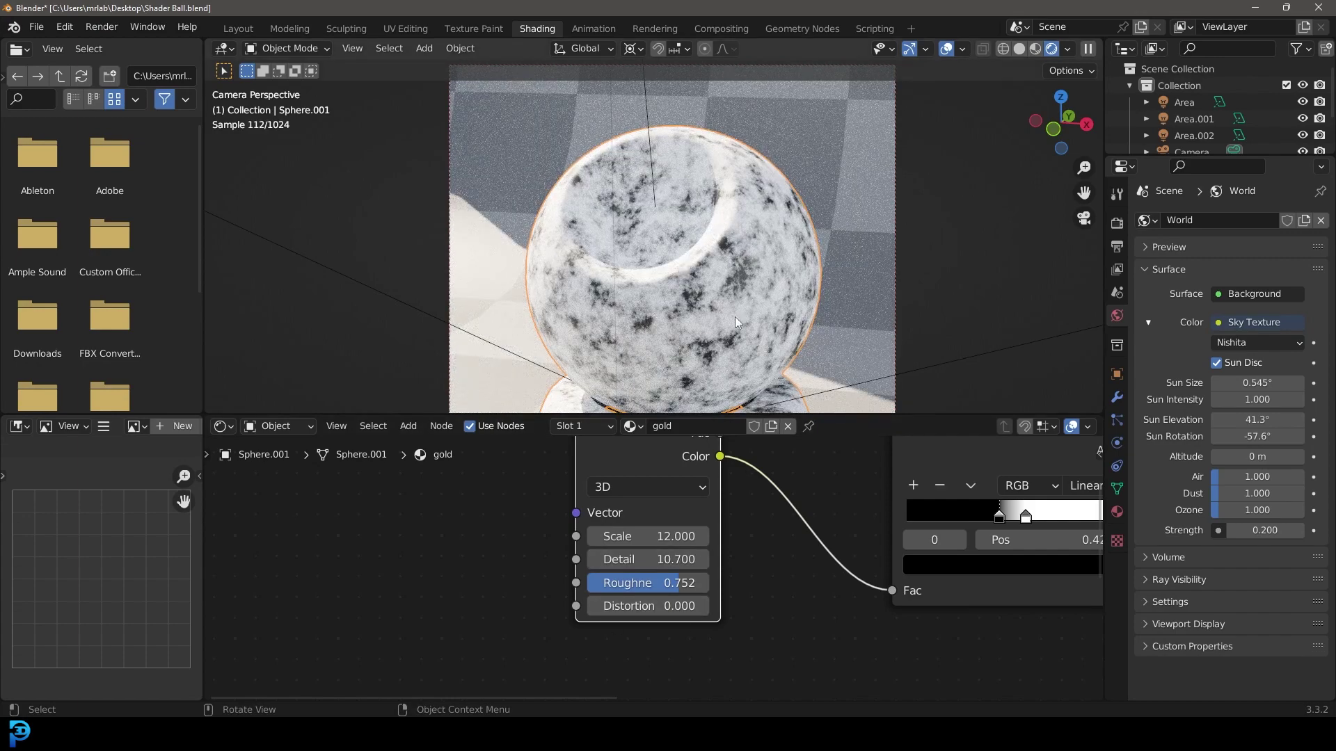
Step: Raise the Principled BSDF's Metallic value to 1.0
{"action": "scroll", "coordinate": [744, 532], "scroll_direction": "down", "scroll_amount": 3}
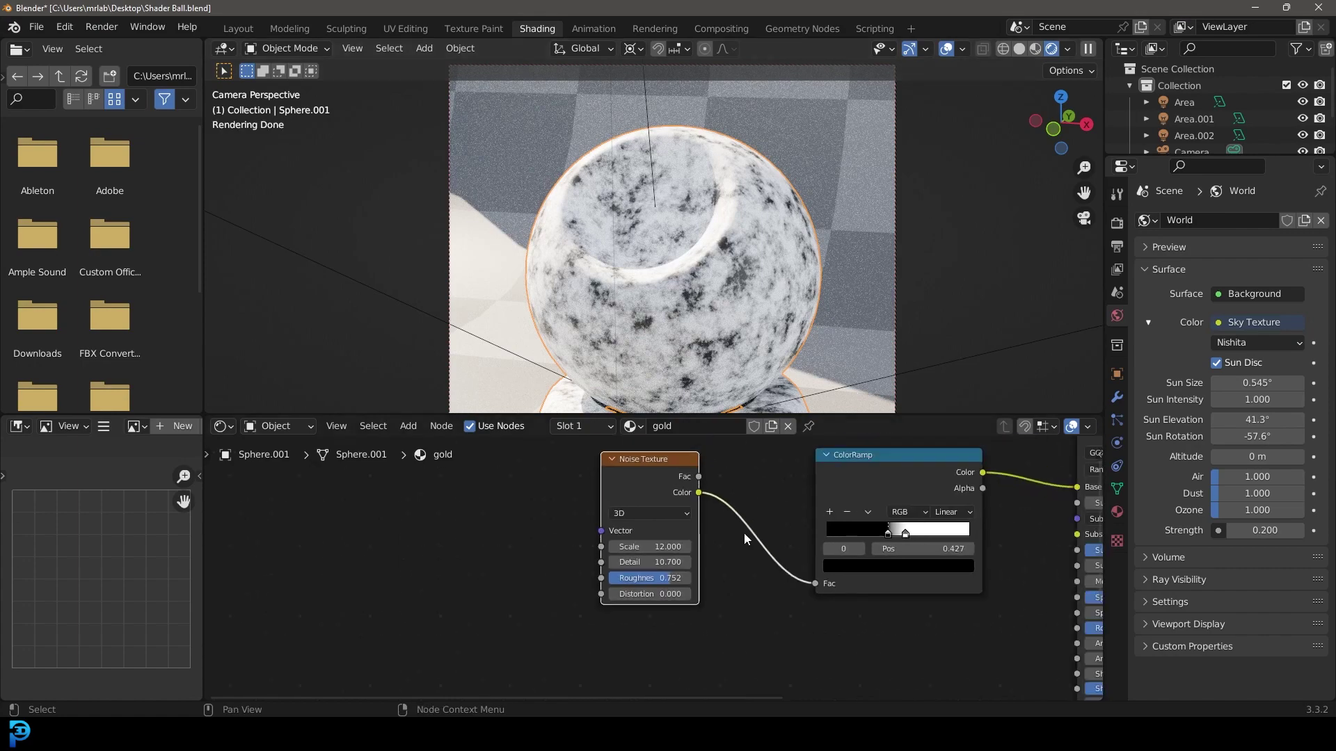
{"action": "scroll", "coordinate": [695, 520], "scroll_direction": "up", "scroll_amount": 2}
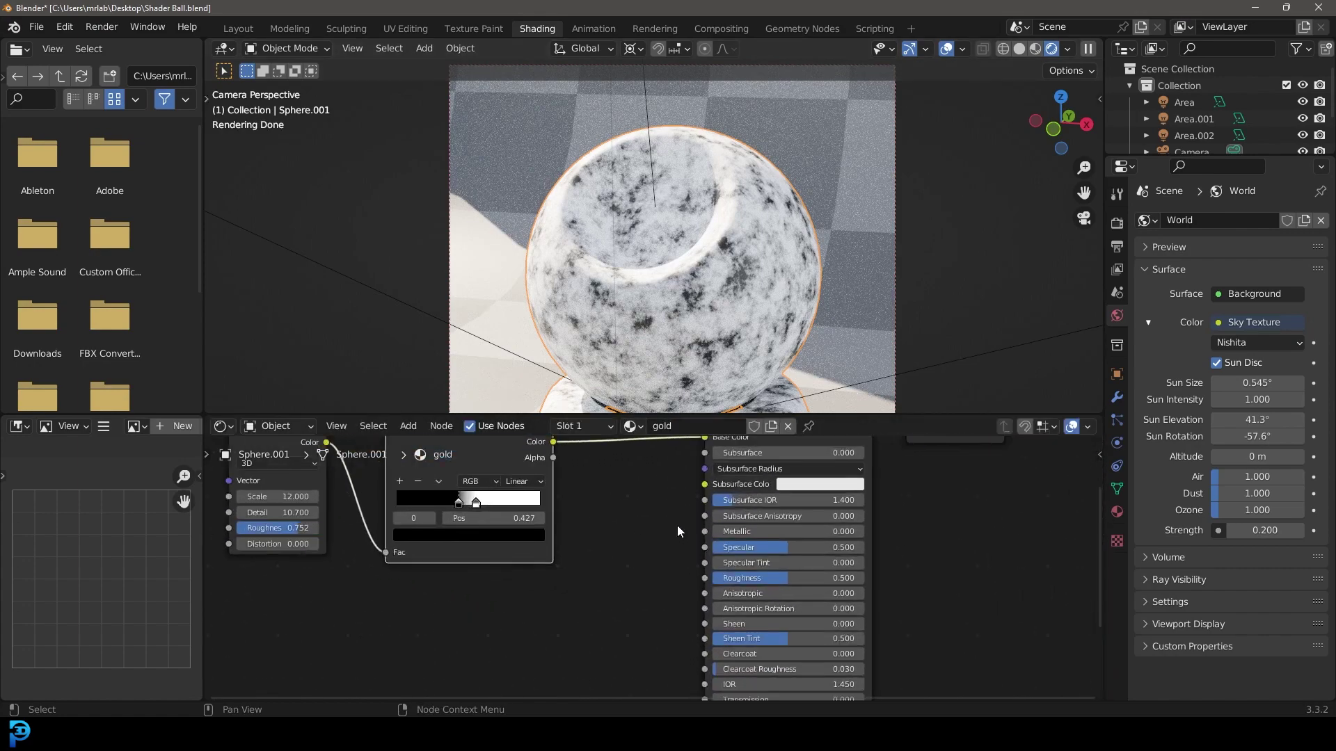
{"action": "left_click_drag", "start_coordinate": [723, 530], "coordinate": [864, 532]}
{"action": "scroll", "coordinate": [883, 537], "scroll_direction": "up", "scroll_amount": 2}
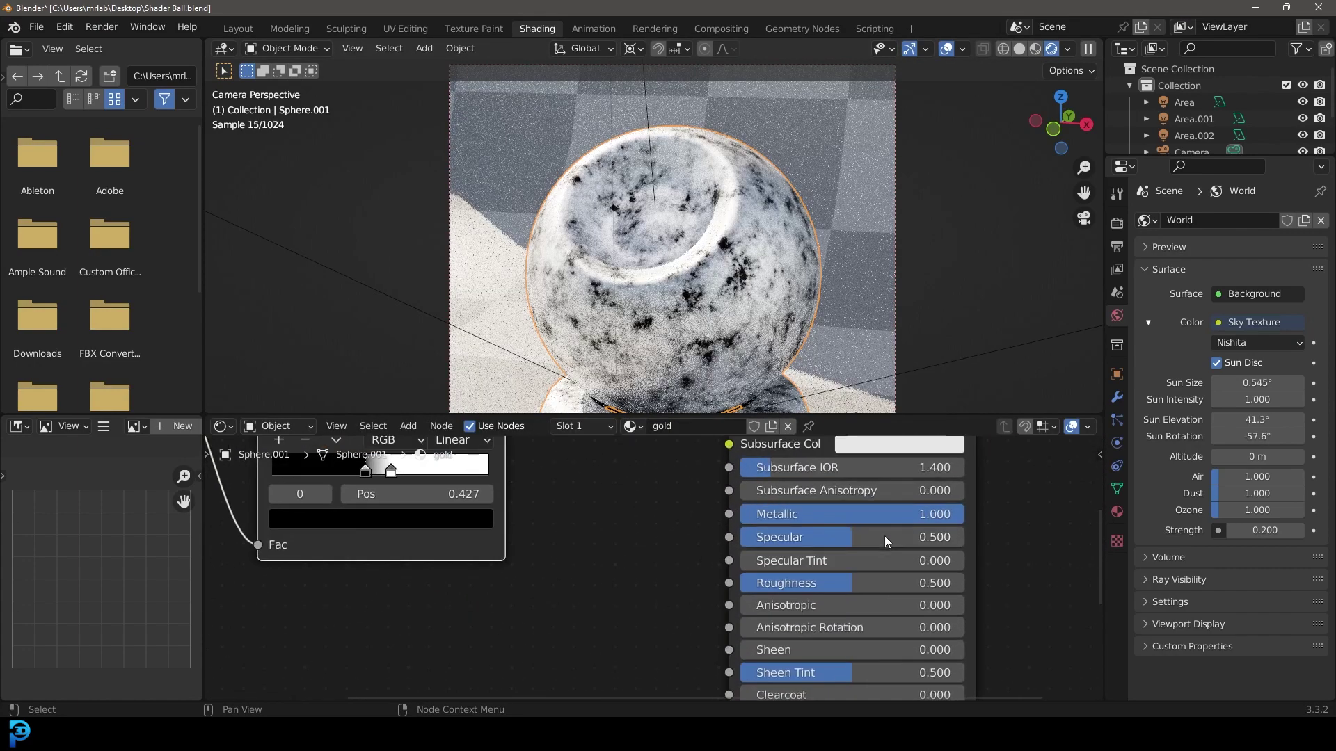
Step: Connect the ColorRamp's Color output to the Principled BSDF's Roughness input
{"action": "middle_click_drag", "start_coordinate": [671, 467], "coordinate": [693, 445]}
{"action": "scroll", "coordinate": [619, 481], "scroll_direction": "down", "scroll_amount": 1}
{"action": "scroll", "coordinate": [682, 473], "scroll_direction": "down", "scroll_amount": 1}
{"action": "scroll", "coordinate": [763, 512], "scroll_direction": "up", "scroll_amount": 2}
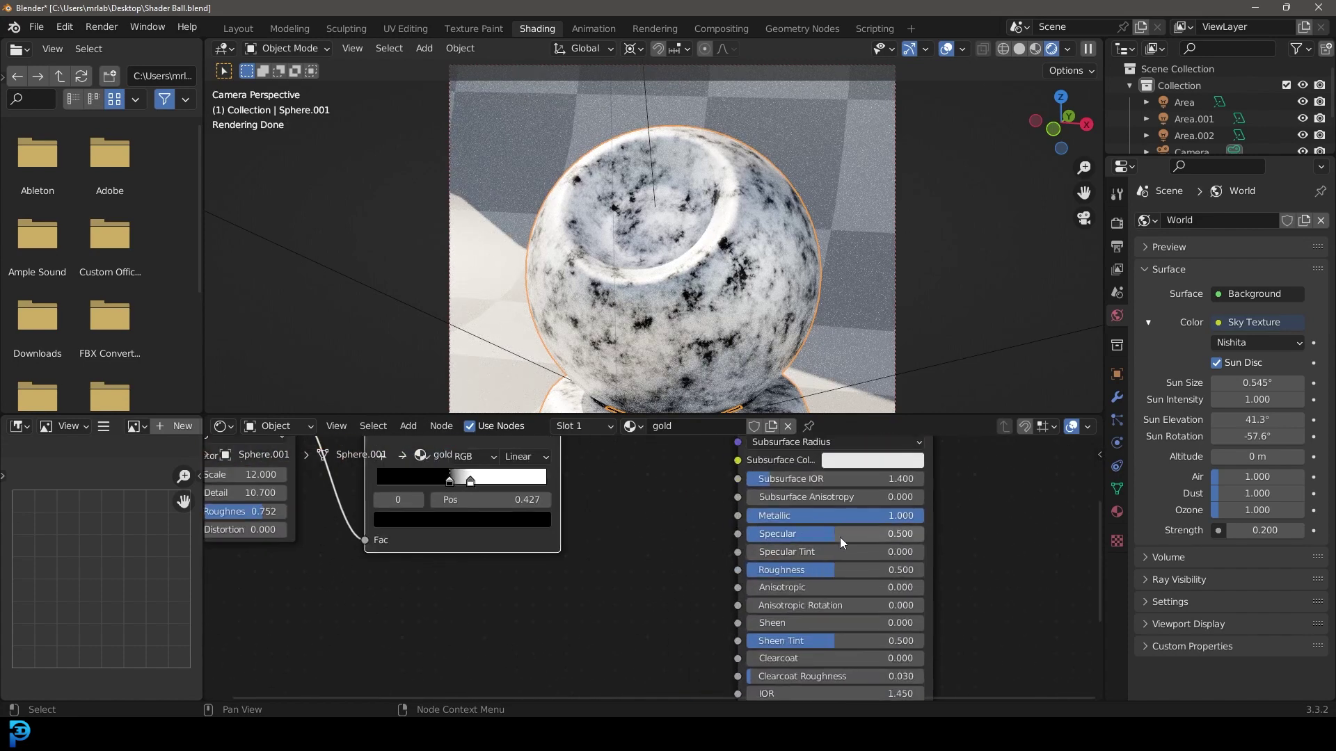
{"action": "scroll", "coordinate": [590, 494], "scroll_direction": "down", "scroll_amount": 4}
{"action": "mouse_move", "coordinate": [582, 468]}
{"action": "middle_mouse_down"}
{"action": "mouse_move", "coordinate": [610, 520]}
{"action": "mouse_move", "coordinate": [576, 493]}
{"action": "middle_mouse_up"}
{"action": "scroll", "coordinate": [610, 503], "scroll_direction": "up", "scroll_amount": 3}
{"action": "left_click_drag", "start_coordinate": [552, 473], "coordinate": [724, 623]}
Step: Disconnect the ColorRamp from Base Color and set Base Color to gold, about hue 0.097, saturation 0.88 and value 0.67
{"action": "scroll", "coordinate": [682, 518], "scroll_direction": "up", "scroll_amount": 2}
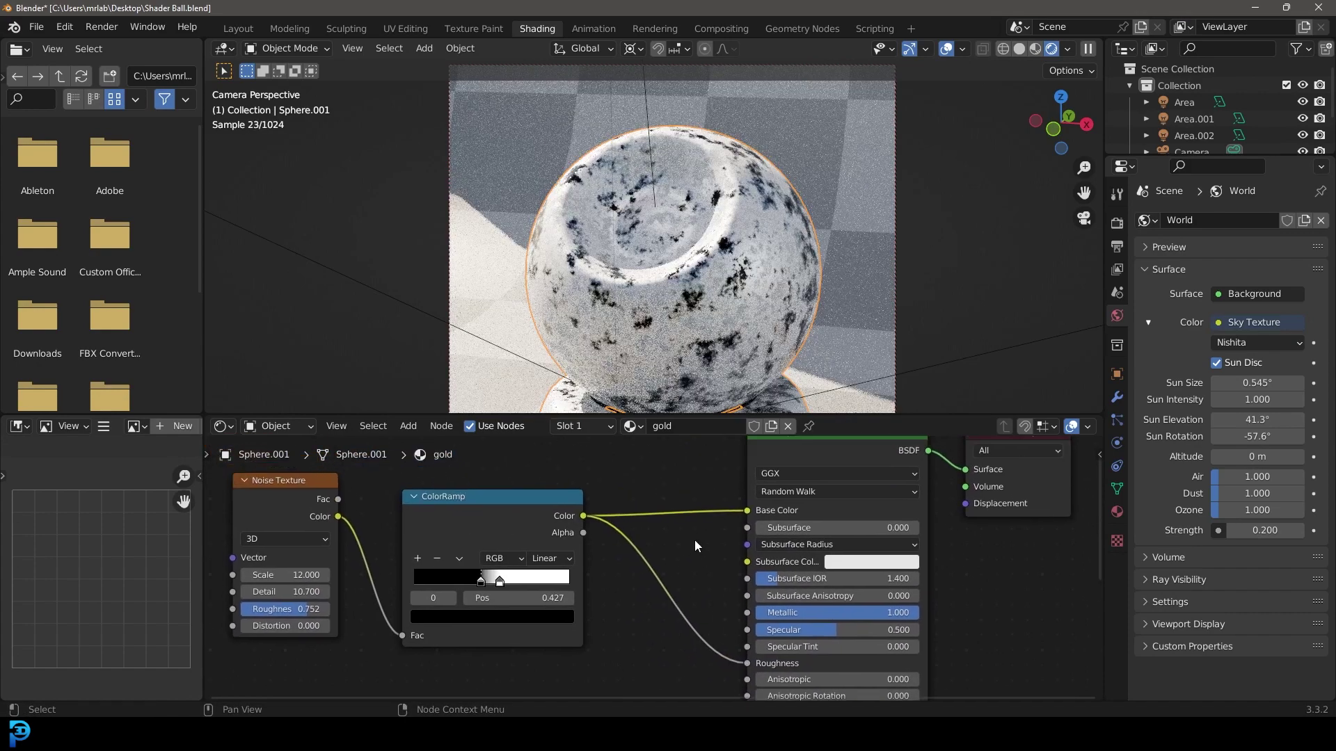
{"action": "left_click_drag", "start_coordinate": [771, 499], "coordinate": [707, 487]}
{"action": "middle_click_drag", "start_coordinate": [734, 492], "coordinate": [721, 492]}
{"action": "scroll", "coordinate": [722, 492], "scroll_direction": "up", "scroll_amount": 1}
{"action": "left_click", "coordinate": [904, 490]}
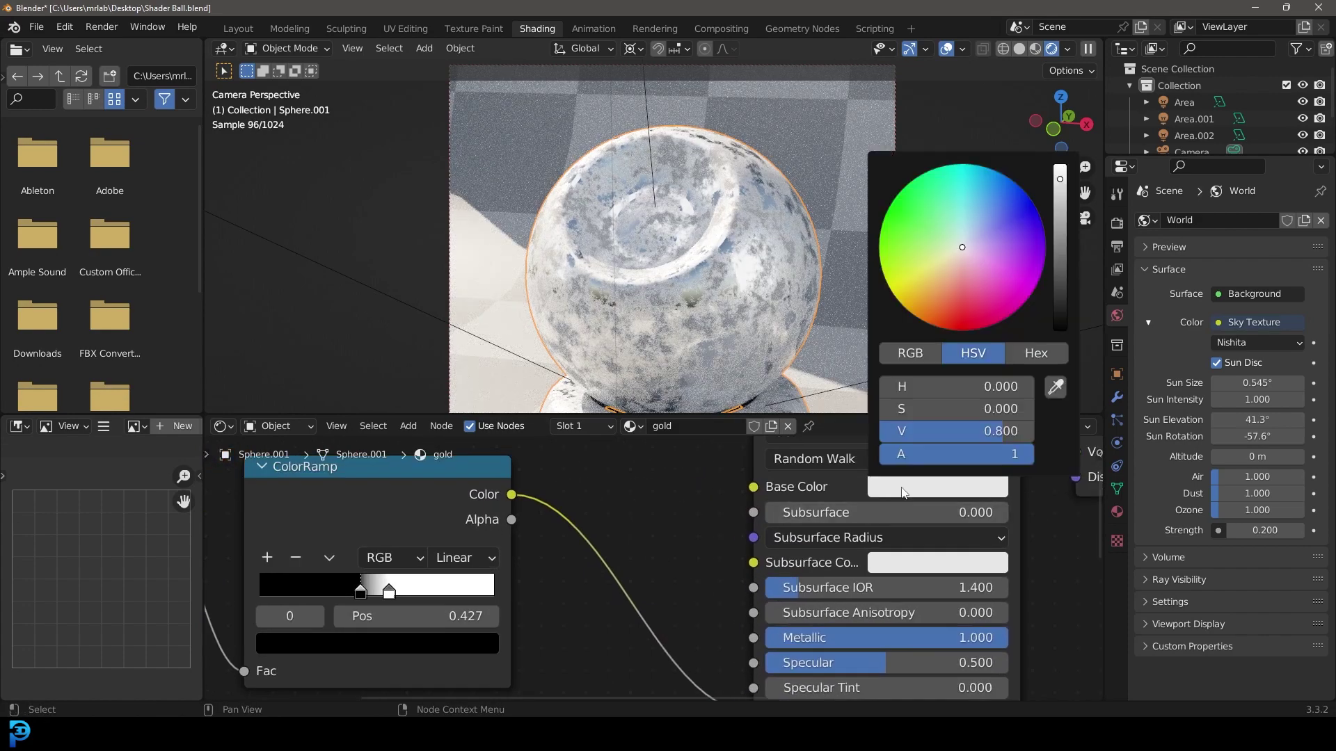
{"action": "left_click", "coordinate": [934, 283]}
{"action": "left_click_drag", "start_coordinate": [934, 282], "coordinate": [927, 285]}
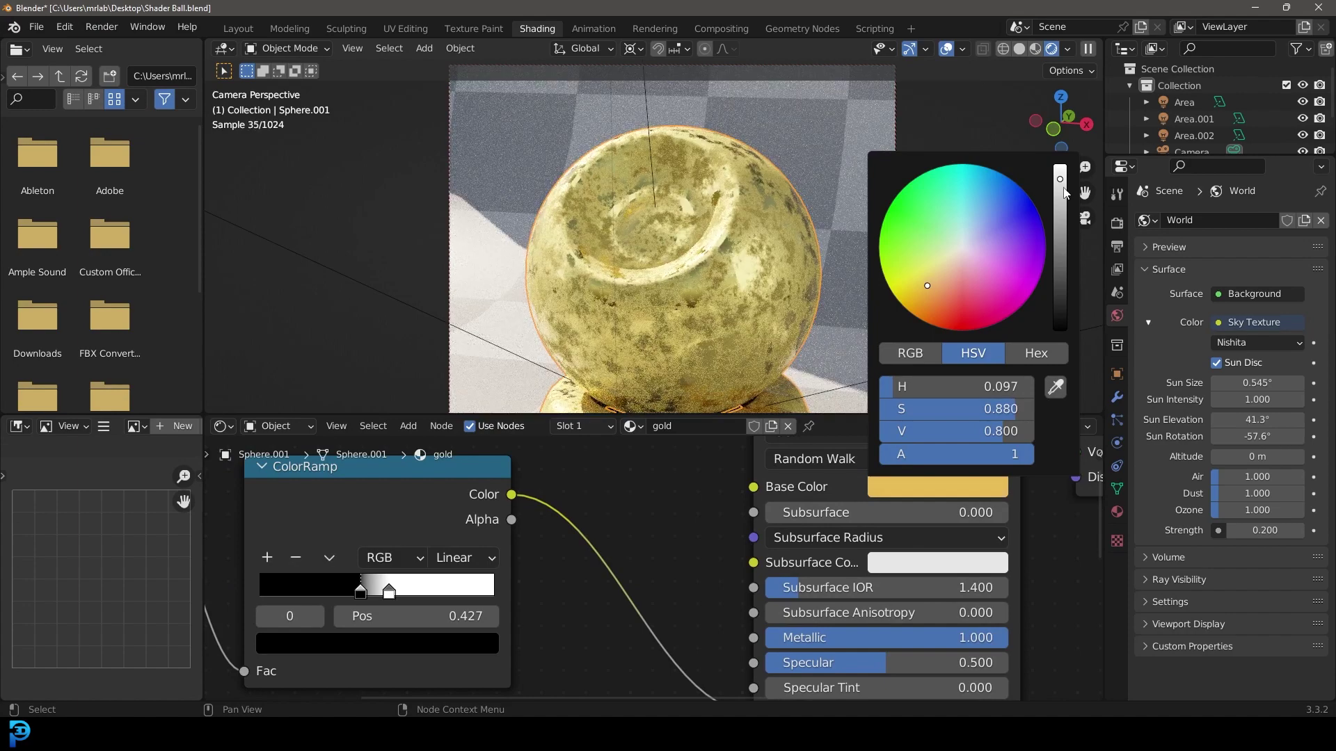
{"action": "left_click_drag", "start_coordinate": [1064, 194], "coordinate": [1060, 191]}
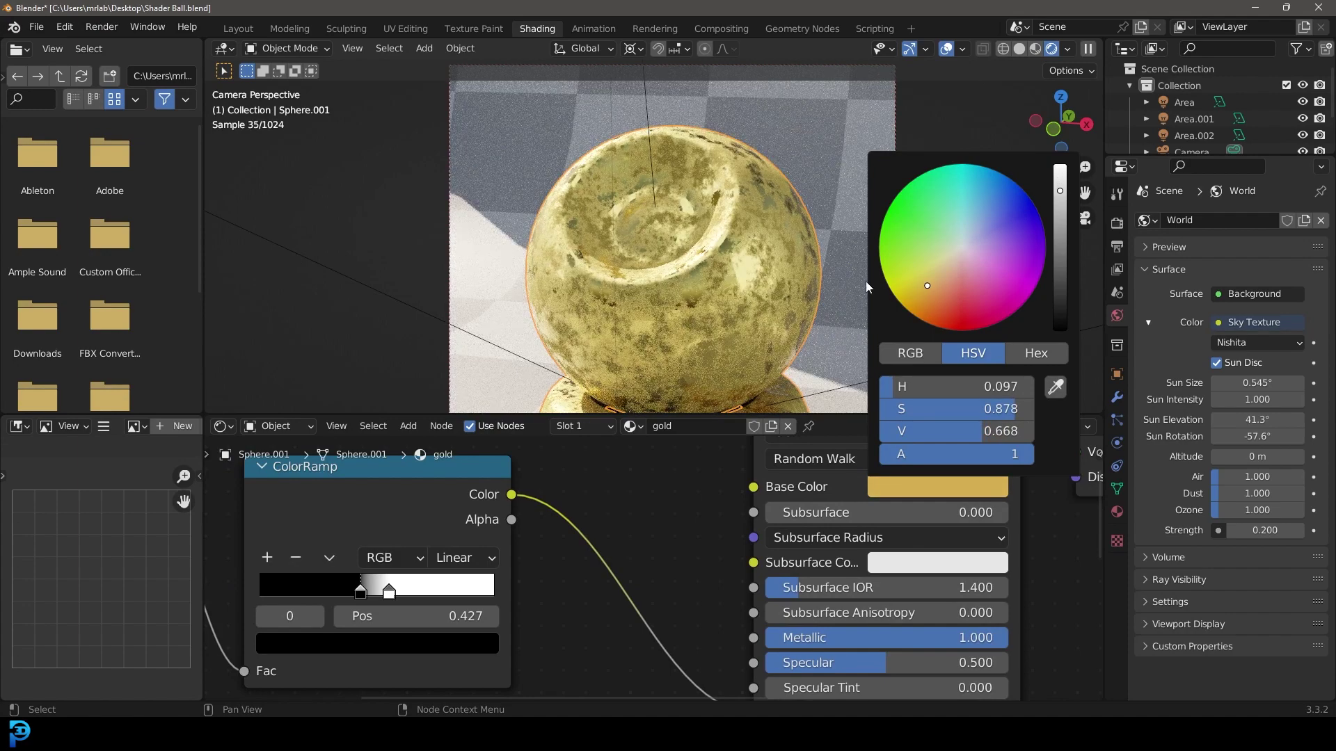
{"action": "left_click_drag", "start_coordinate": [924, 285], "coordinate": [928, 287]}
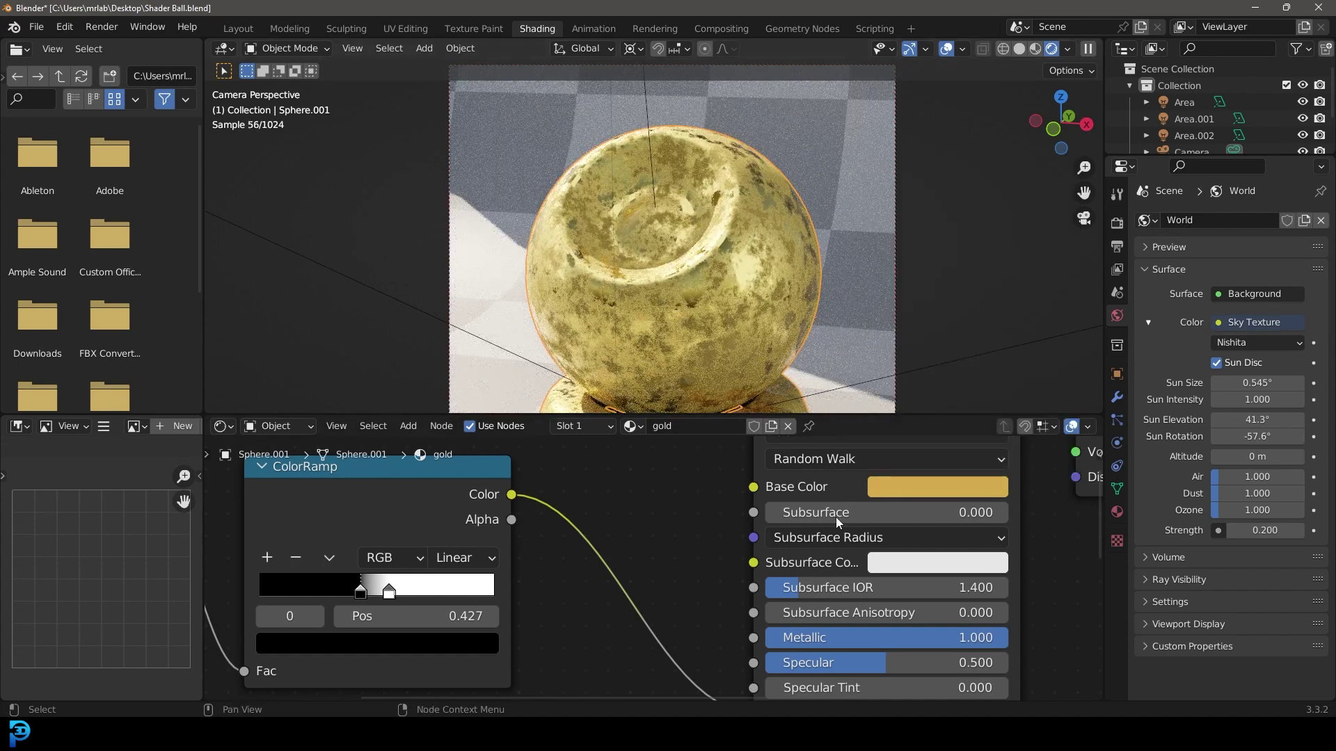
Step: Soften the ColorRamp's roughness contrast by moving the white stop outward and the black stop to 0.370
{"action": "scroll", "coordinate": [691, 531], "scroll_direction": "down", "scroll_amount": 4}
{"action": "middle_click_drag", "start_coordinate": [697, 589], "coordinate": [820, 620]}
{"action": "scroll", "coordinate": [711, 553], "scroll_direction": "down", "scroll_amount": 2}
{"action": "scroll", "coordinate": [638, 508], "scroll_direction": "up", "scroll_amount": 5}
{"action": "scroll", "coordinate": [638, 511], "scroll_direction": "up", "scroll_amount": 2}
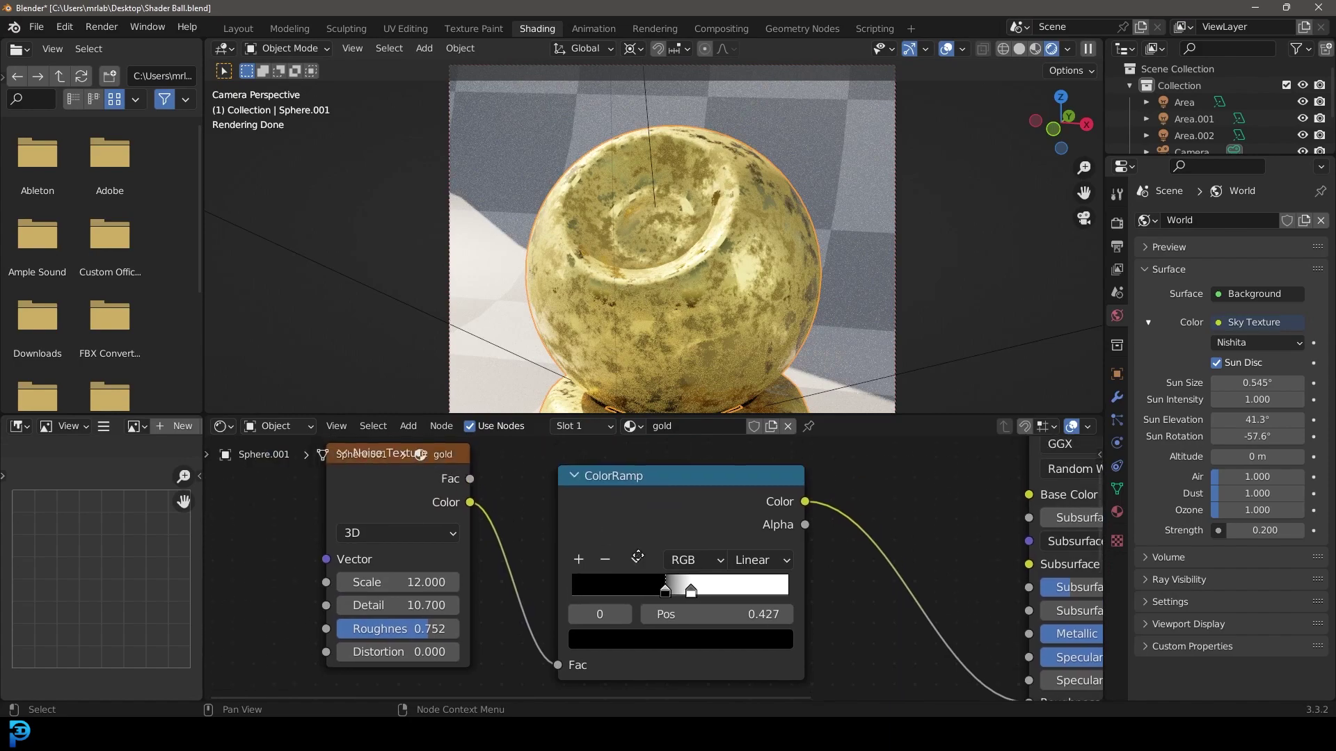
{"action": "mouse_move", "coordinate": [669, 593]}
{"action": "left_mouse_down"}
{"action": "mouse_move", "coordinate": [654, 594]}
{"action": "mouse_move", "coordinate": [741, 602]}
{"action": "mouse_move", "coordinate": [643, 599]}
{"action": "left_mouse_up"}
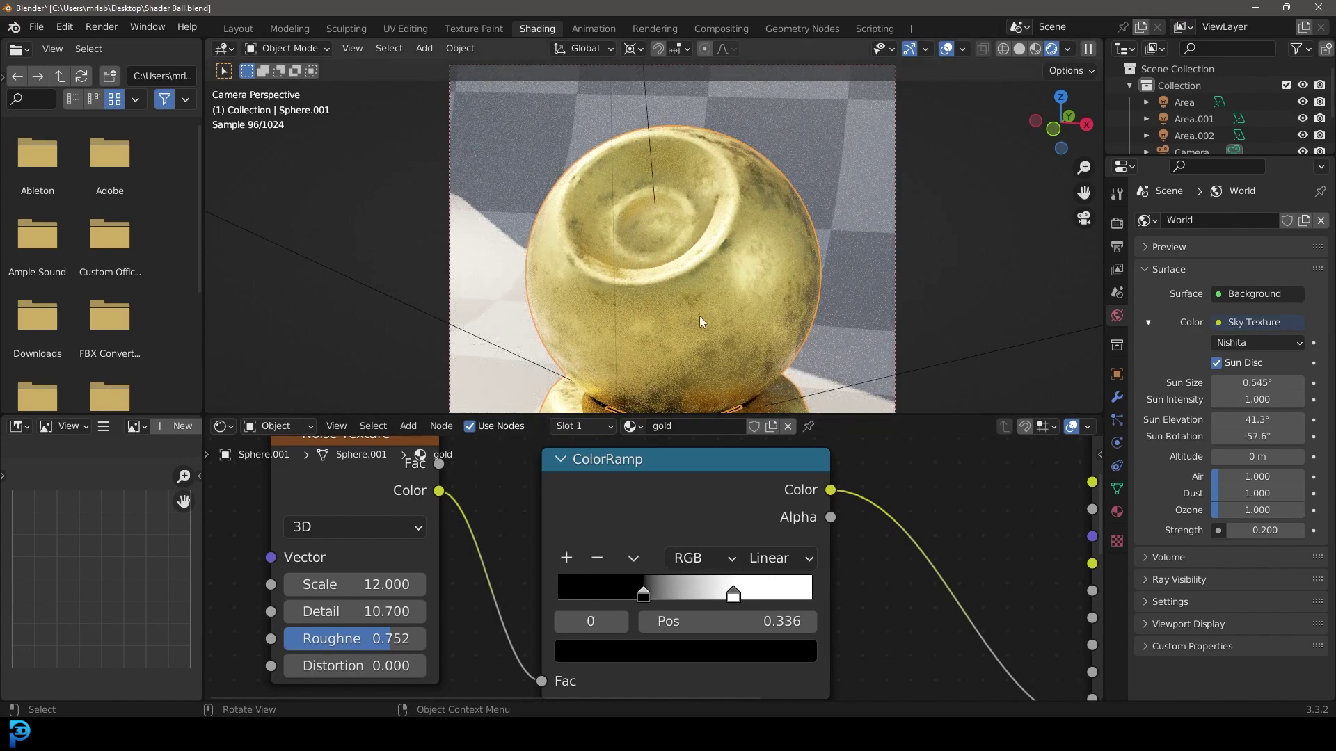
{"action": "left_click_drag", "start_coordinate": [646, 598], "coordinate": [654, 602]}
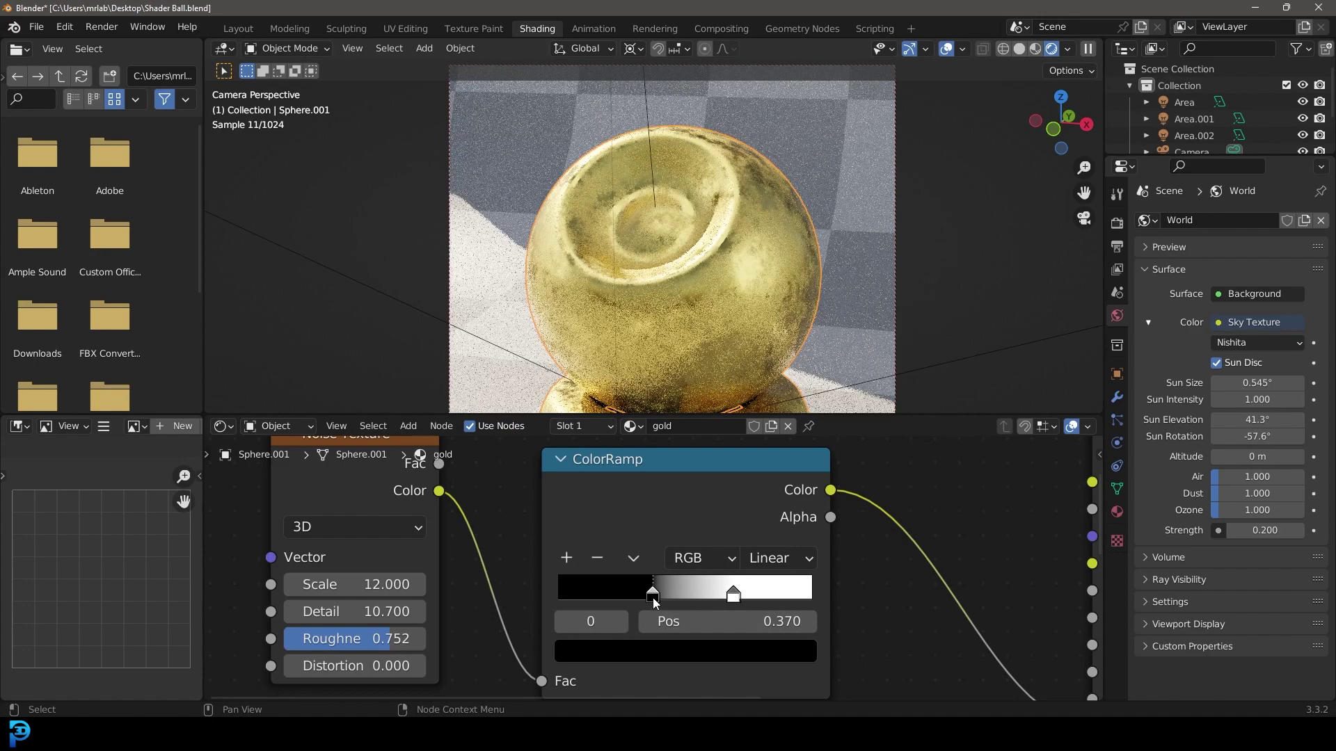
Step: Set the ColorRamp's white stop to 0.668 and move the ColorRamp and Noise Texture nodes farther from the Principled BSDF
{"action": "left_click_drag", "start_coordinate": [733, 595], "coordinate": [727, 595]}
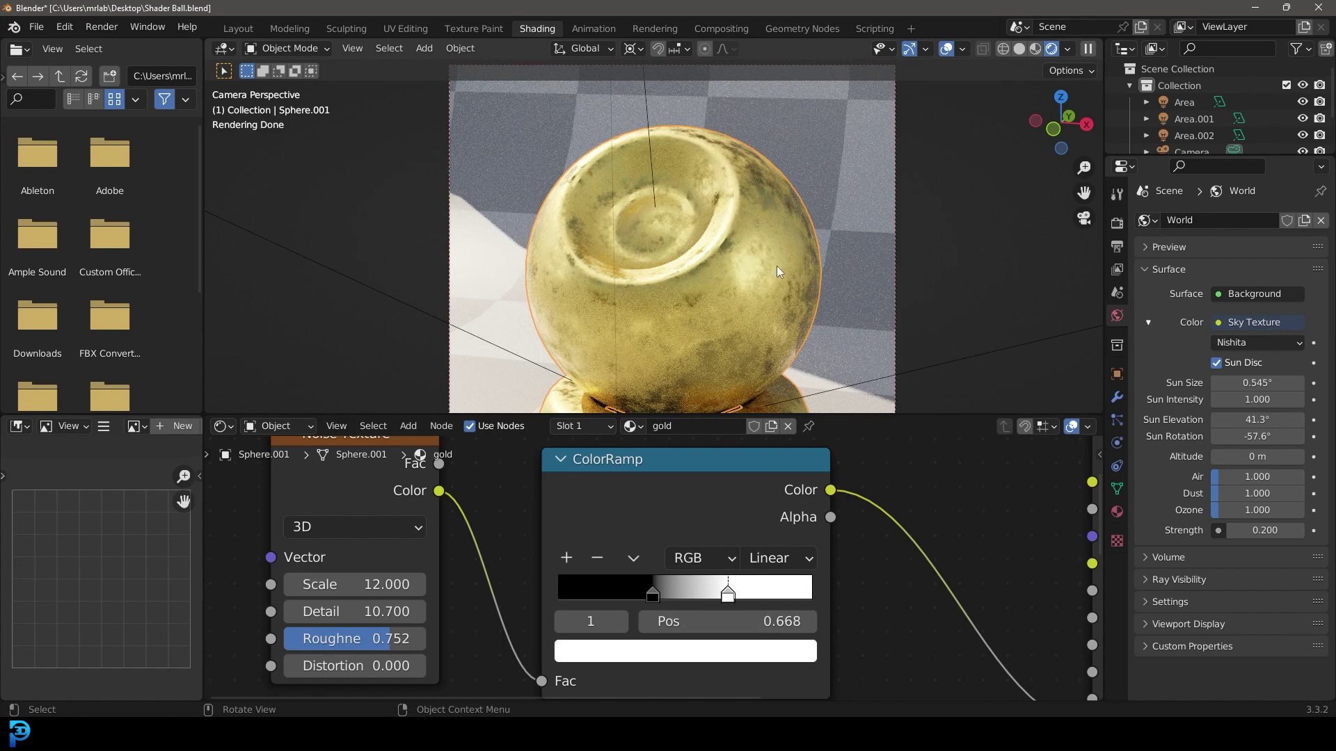
{"action": "scroll", "coordinate": [635, 520], "scroll_direction": "down", "scroll_amount": 8}
{"action": "middle_click_drag", "start_coordinate": [644, 530], "coordinate": [788, 489]}
{"action": "left_click_drag", "start_coordinate": [658, 480], "coordinate": [516, 488]}
{"action": "left_click_drag", "start_coordinate": [764, 480], "coordinate": [652, 487]}
Step: Add a Bump node in the empty space below and between the ColorRamp and the Principled BSDF
{"action": "middle_click_drag", "start_coordinate": [713, 520], "coordinate": [595, 443]}
{"action": "scroll", "coordinate": [755, 537], "scroll_direction": "up", "scroll_amount": 2}
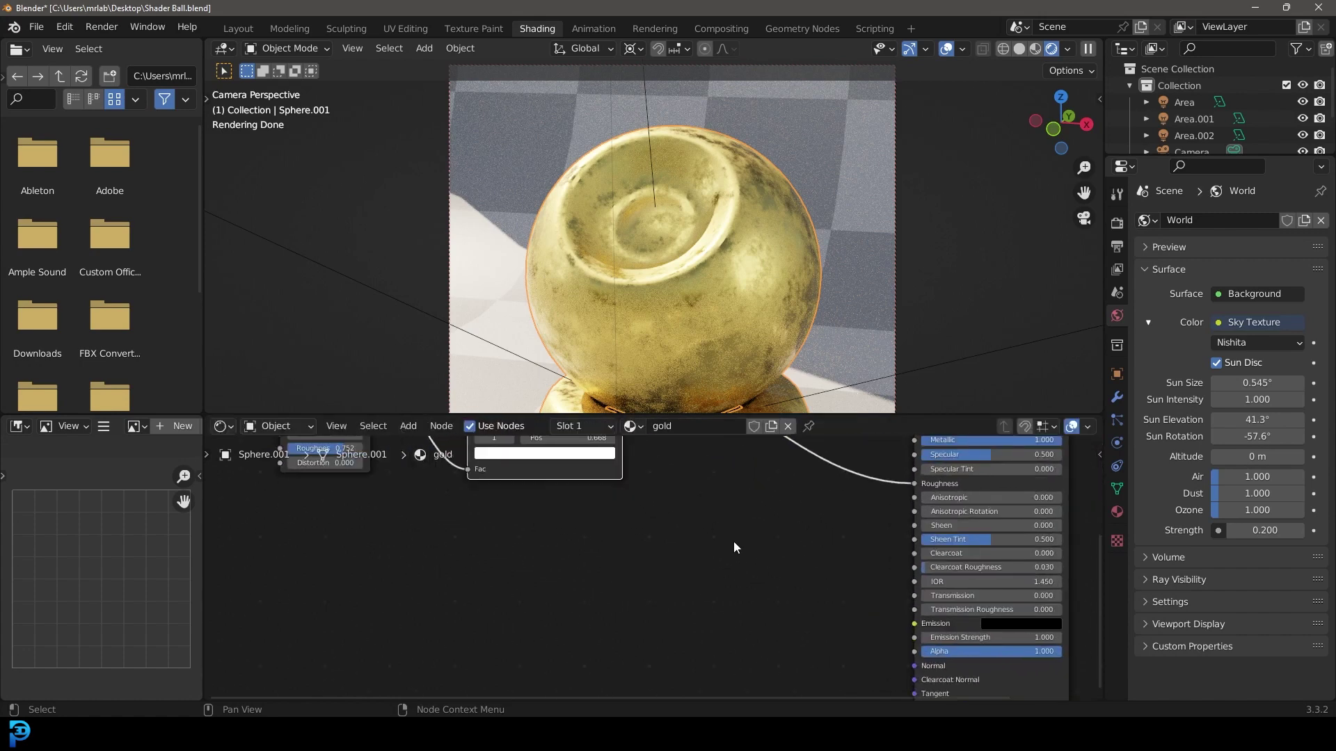
{"action": "key", "text": "shift+a"}
{"action": "left_click", "coordinate": [693, 526]}
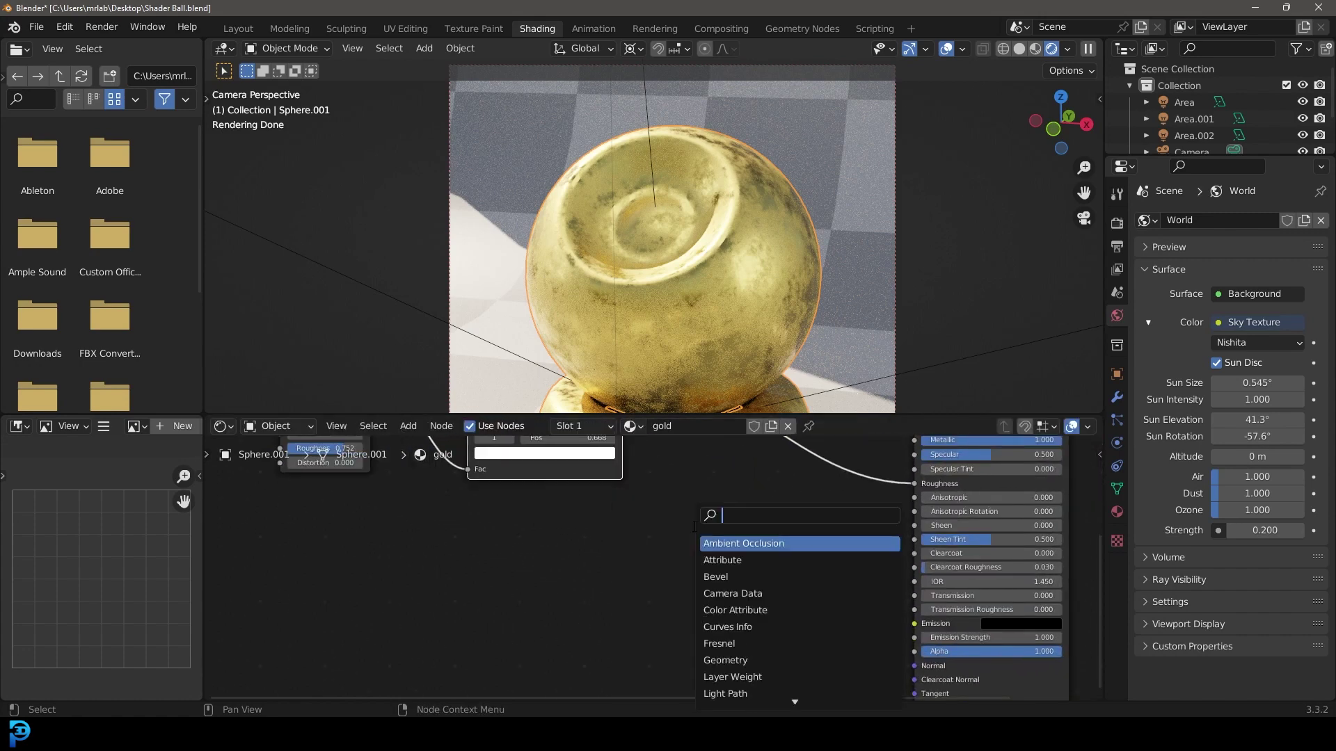
{"action": "type", "text": "bump"}
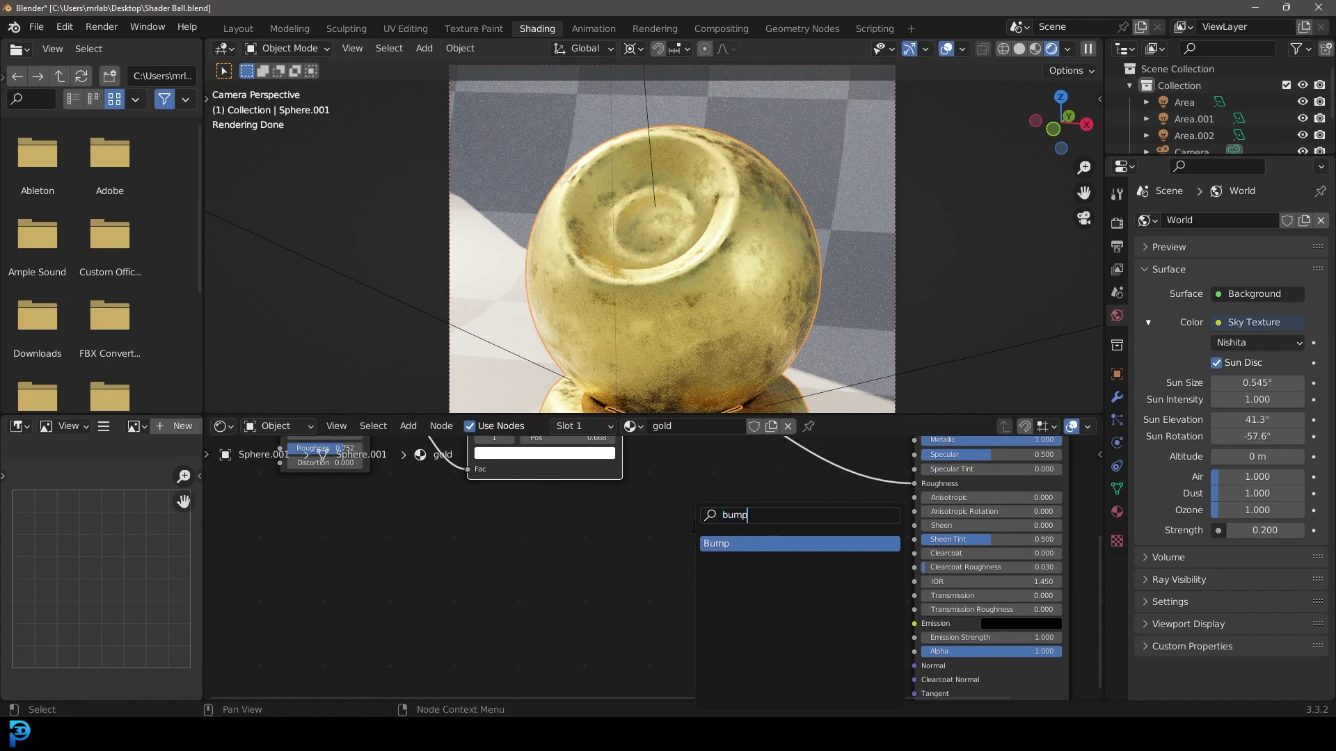
{"action": "left_click", "coordinate": [718, 546]}
{"action": "left_click", "coordinate": [716, 535]}
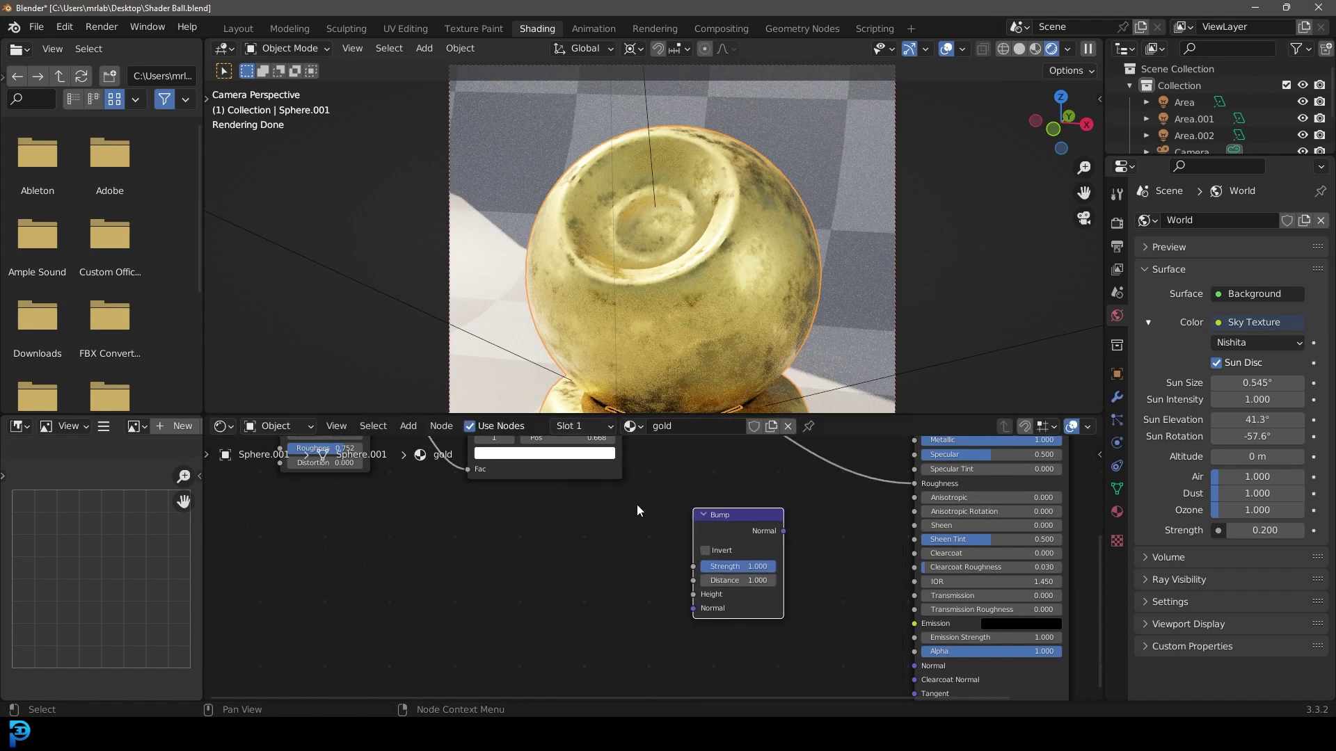
Step: Connect the ColorRamp's Color output to the Bump node's Height input
{"action": "scroll", "coordinate": [637, 501], "scroll_direction": "down", "scroll_amount": 3}
{"action": "middle_click_drag", "start_coordinate": [627, 496], "coordinate": [617, 563]}
{"action": "scroll", "coordinate": [615, 489], "scroll_direction": "up", "scroll_amount": 2}
{"action": "left_click_drag", "start_coordinate": [615, 463], "coordinate": [680, 671]}
Step: Connect the Bump node's Normal output to the Principled BSDF's Normal input
{"action": "middle_click_drag", "start_coordinate": [682, 670], "coordinate": [686, 629]}
{"action": "scroll", "coordinate": [755, 585], "scroll_direction": "up", "scroll_amount": 4}
{"action": "middle_click_drag", "start_coordinate": [745, 584], "coordinate": [551, 529]}
{"action": "scroll", "coordinate": [567, 500], "scroll_direction": "up", "scroll_amount": 4}
{"action": "scroll", "coordinate": [565, 498], "scroll_direction": "down", "scroll_amount": 1}
{"action": "left_click_drag", "start_coordinate": [550, 495], "coordinate": [782, 512]}
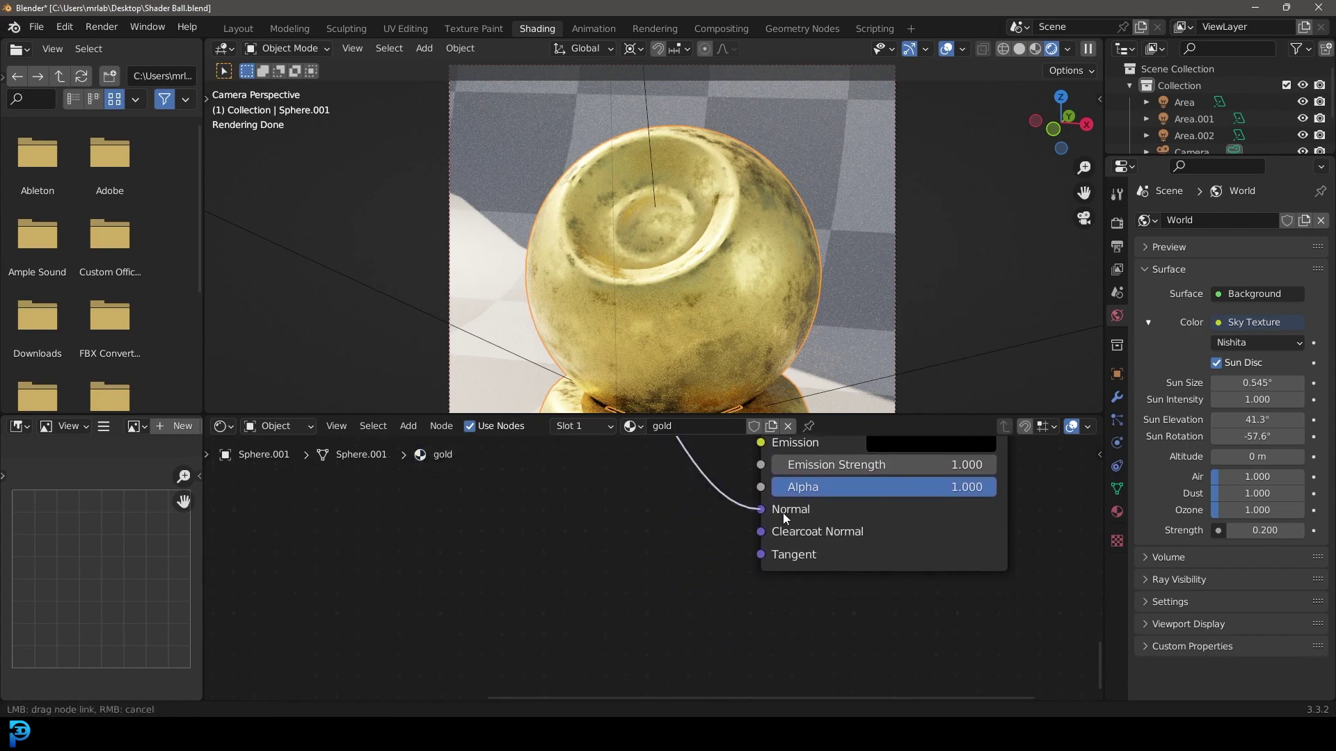
Step: Reduce the Bump node's Strength to 0.077 for a subtle surface relief
{"action": "scroll", "coordinate": [840, 545], "scroll_direction": "down", "scroll_amount": 6}
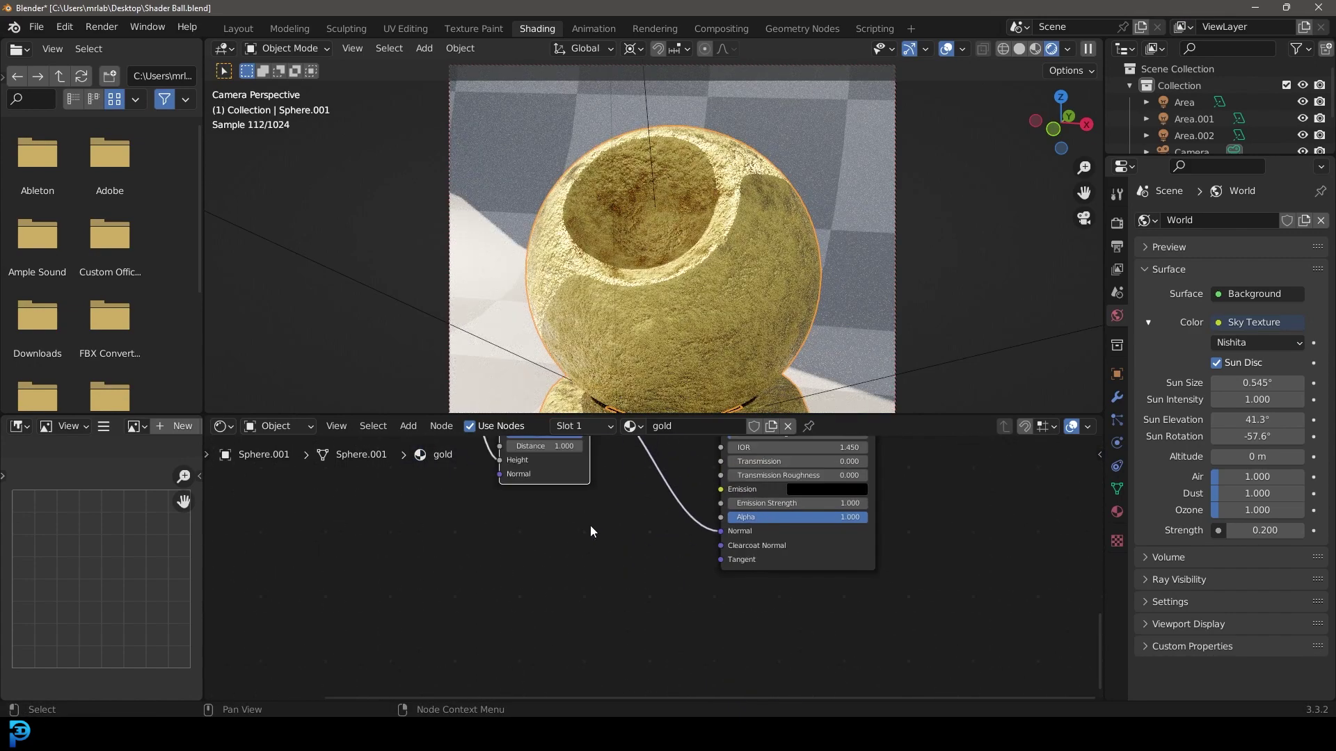
{"action": "middle_click_drag", "start_coordinate": [590, 525], "coordinate": [864, 628]}
{"action": "scroll", "coordinate": [864, 627], "scroll_direction": "up", "scroll_amount": 4}
{"action": "middle_click_drag", "start_coordinate": [811, 557], "coordinate": [678, 622]}
{"action": "scroll", "coordinate": [658, 574], "scroll_direction": "up", "scroll_amount": 4}
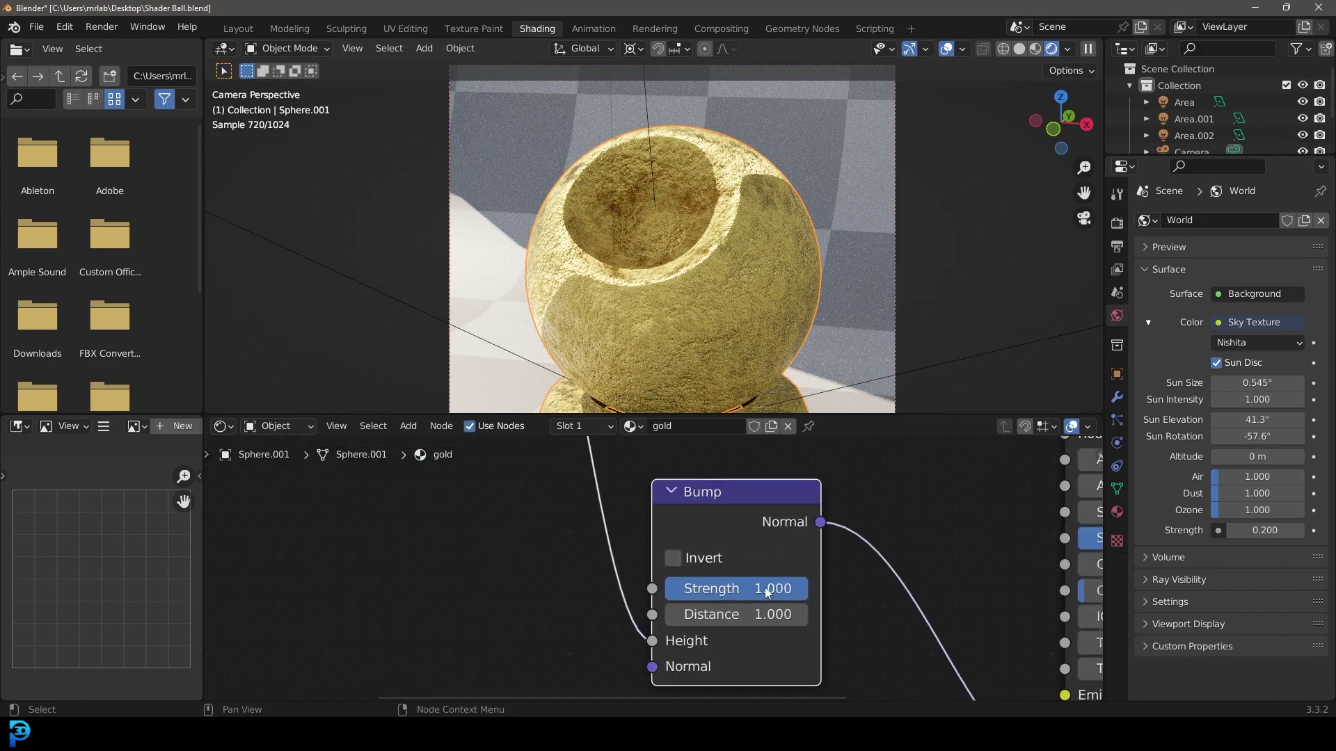
{"action": "left_click_drag", "start_coordinate": [767, 592], "coordinate": [633, 592]}
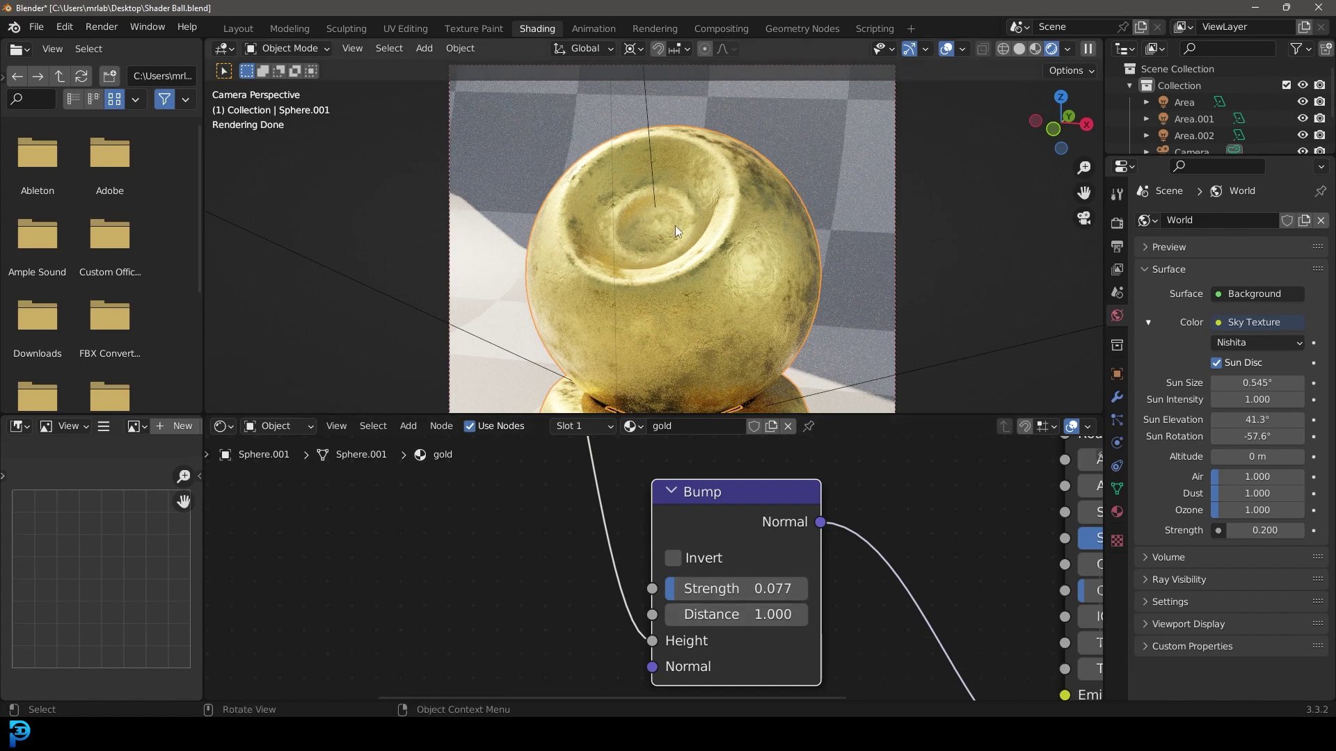
{"action": "scroll", "coordinate": [625, 445], "scroll_direction": "down", "scroll_amount": 2}
Step: Try a darker gold by lowering the Principled BSDF's Base Color value to 0.398
{"action": "scroll", "coordinate": [703, 299], "scroll_direction": "down", "scroll_amount": 3}
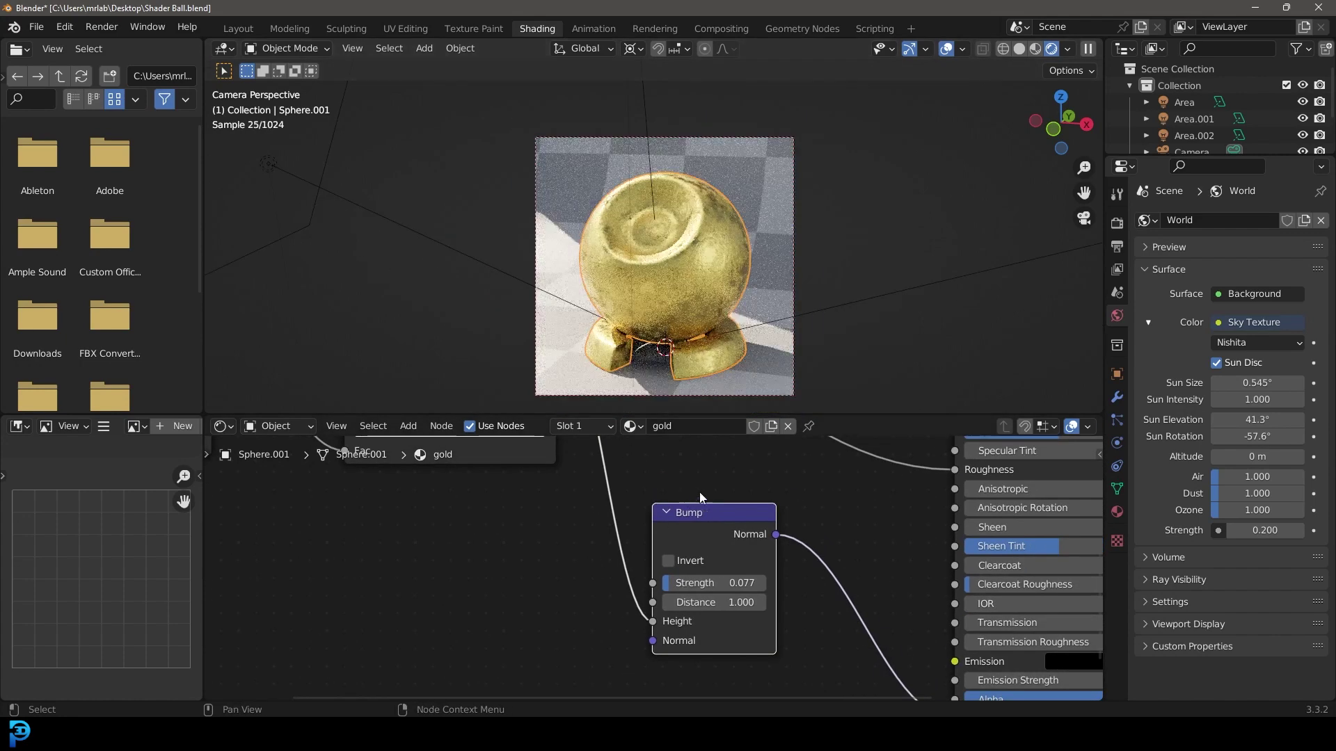
{"action": "middle_click_drag", "start_coordinate": [700, 496], "coordinate": [426, 603]}
{"action": "middle_click_drag", "start_coordinate": [675, 584], "coordinate": [529, 596]}
{"action": "scroll", "coordinate": [529, 597], "scroll_direction": "up", "scroll_amount": 2}
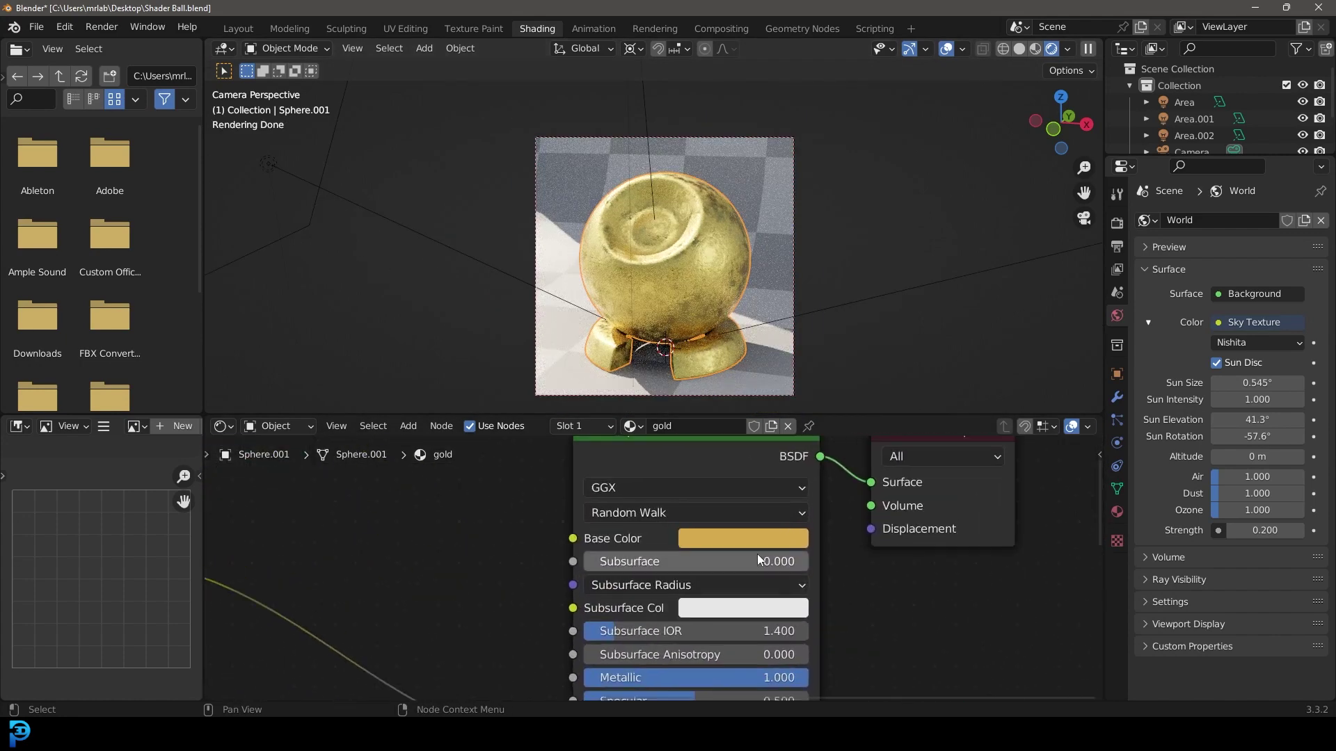
{"action": "left_click", "coordinate": [747, 544]}
{"action": "left_click", "coordinate": [856, 290]}
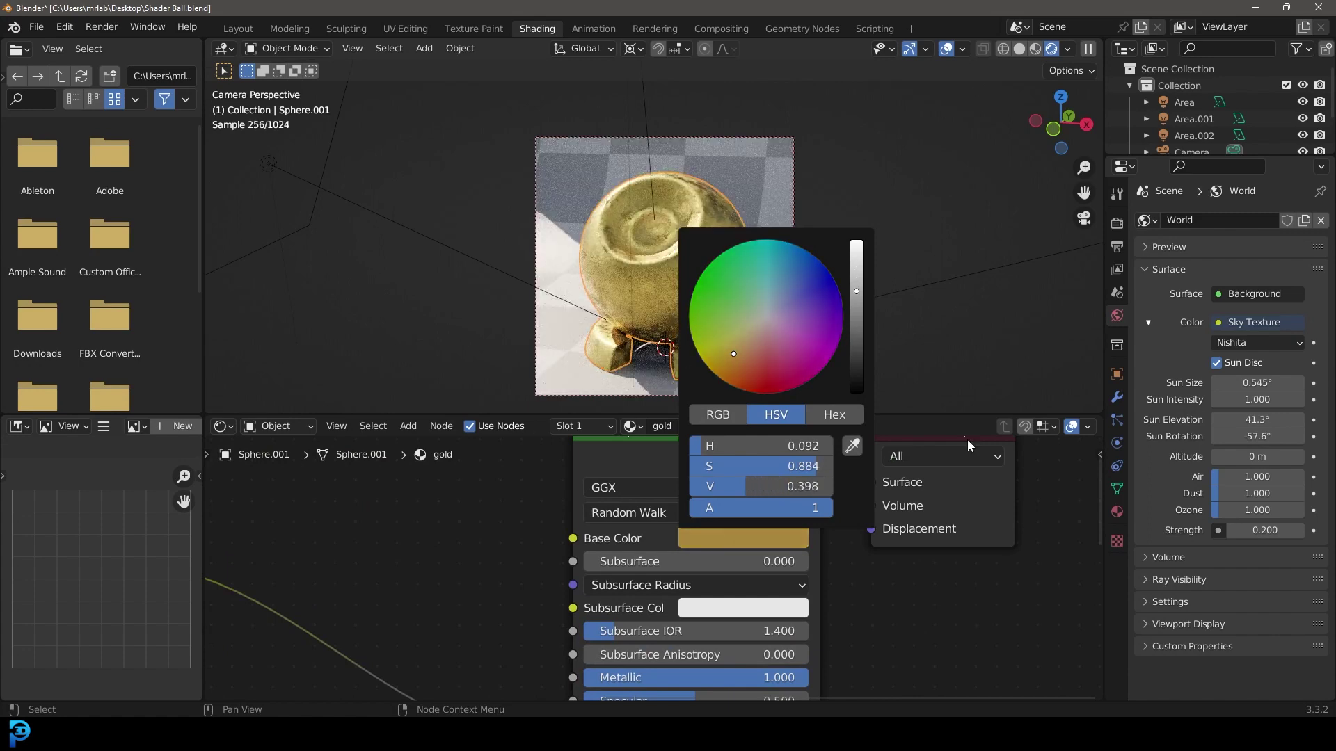
Step: Brighten the Base Color to a value of 1.000 and ease it back in small adjustments to a slightly deeper gold
{"action": "middle_click_drag", "start_coordinate": [839, 542], "coordinate": [1058, 542]}
{"action": "left_click", "coordinate": [978, 544]}
{"action": "left_click", "coordinate": [1075, 249]}
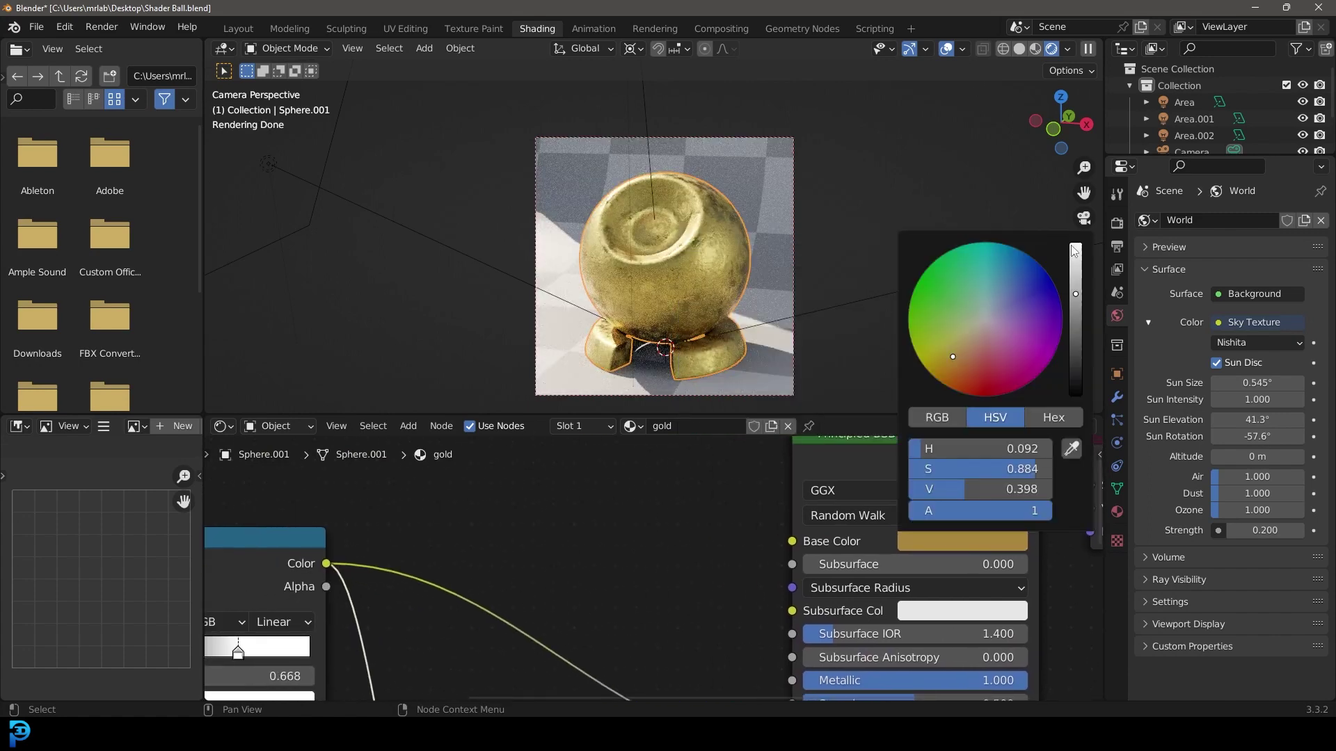
{"action": "left_click_drag", "start_coordinate": [1075, 249], "coordinate": [1074, 244]}
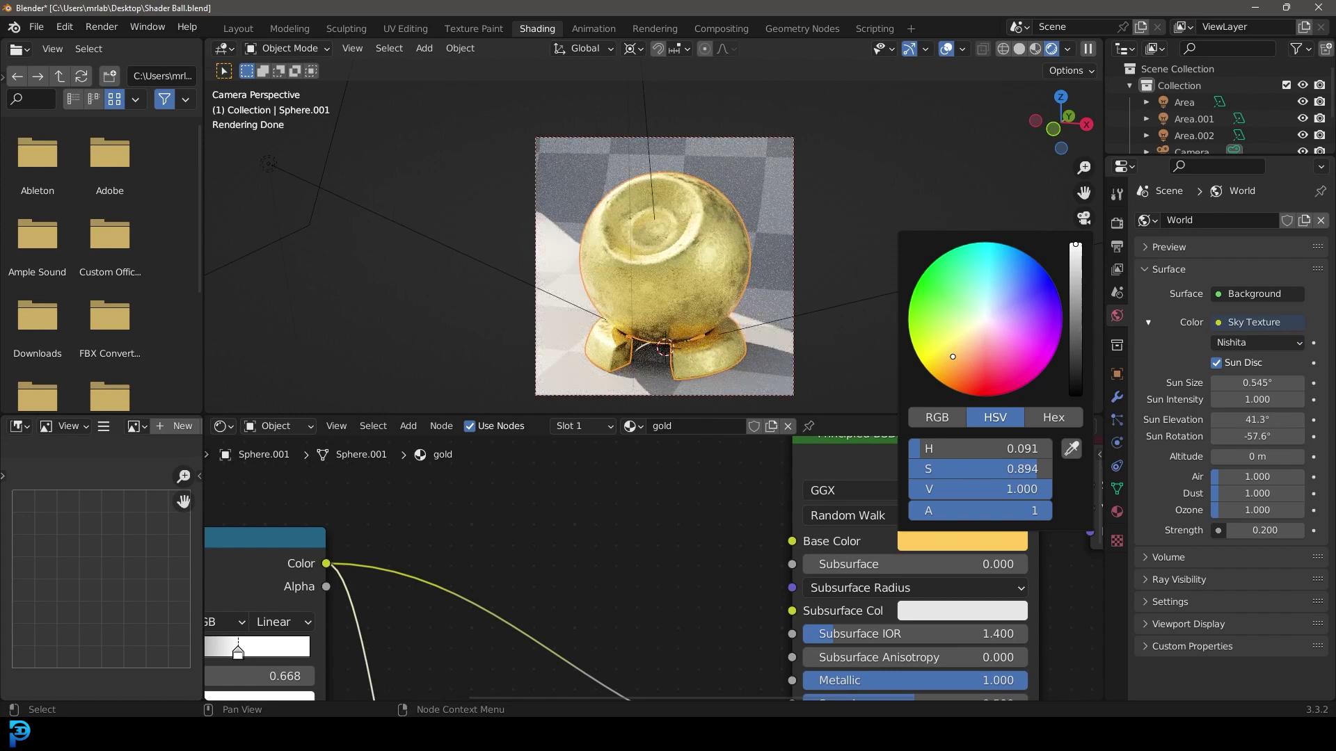
{"action": "left_click_drag", "start_coordinate": [1075, 245], "coordinate": [1075, 265]}
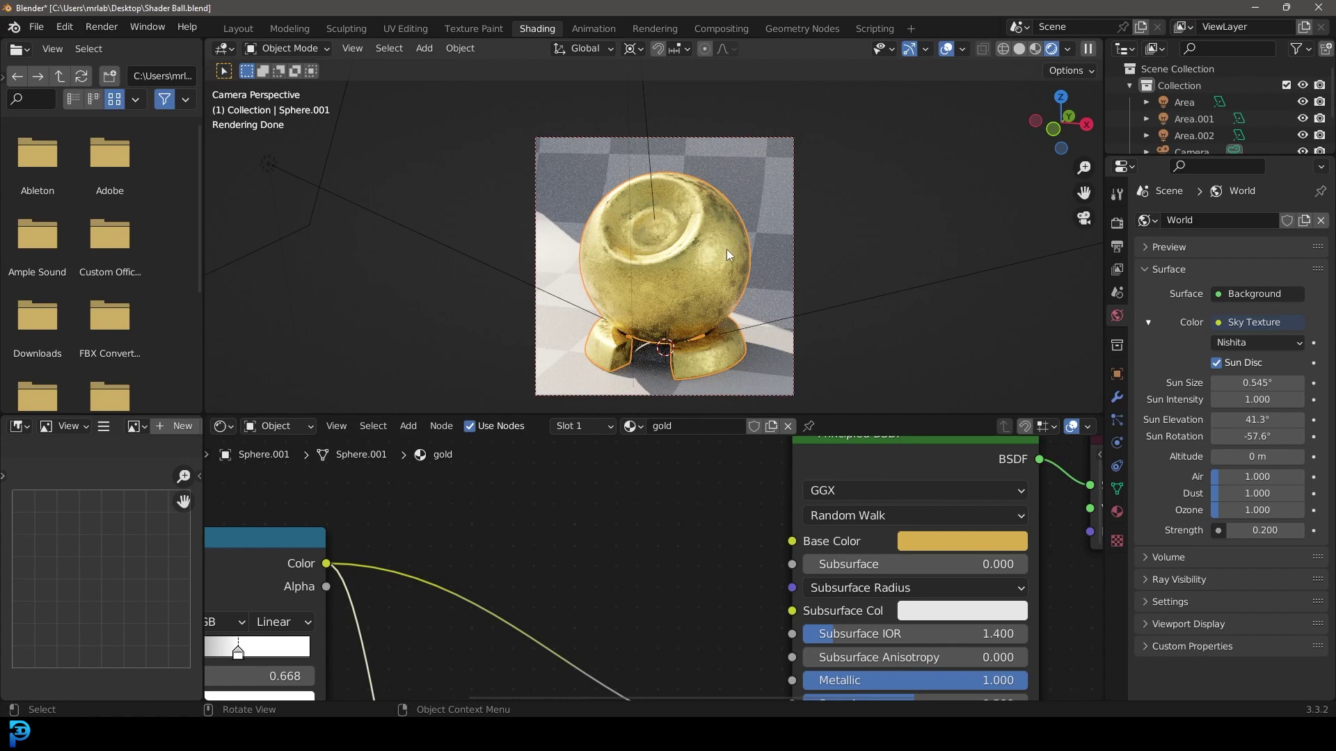
{"action": "left_click", "coordinate": [988, 541]}
{"action": "left_click_drag", "start_coordinate": [1075, 269], "coordinate": [1074, 272]}
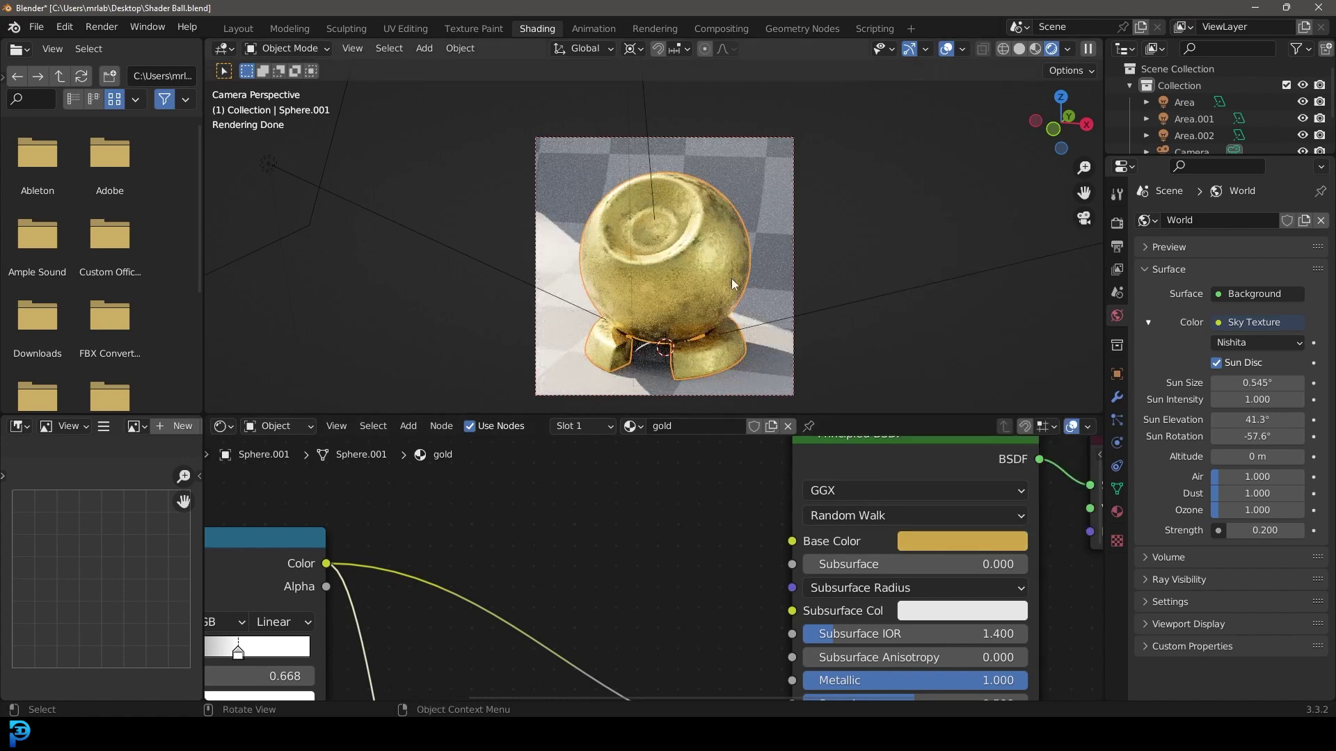
Step: Switch the 3D viewport from Rendered to Solid shading
{"action": "key", "text": "z"}
{"action": "left_click", "coordinate": [853, 278]}
{"action": "scroll", "coordinate": [843, 291], "scroll_direction": "up", "scroll_amount": 2}
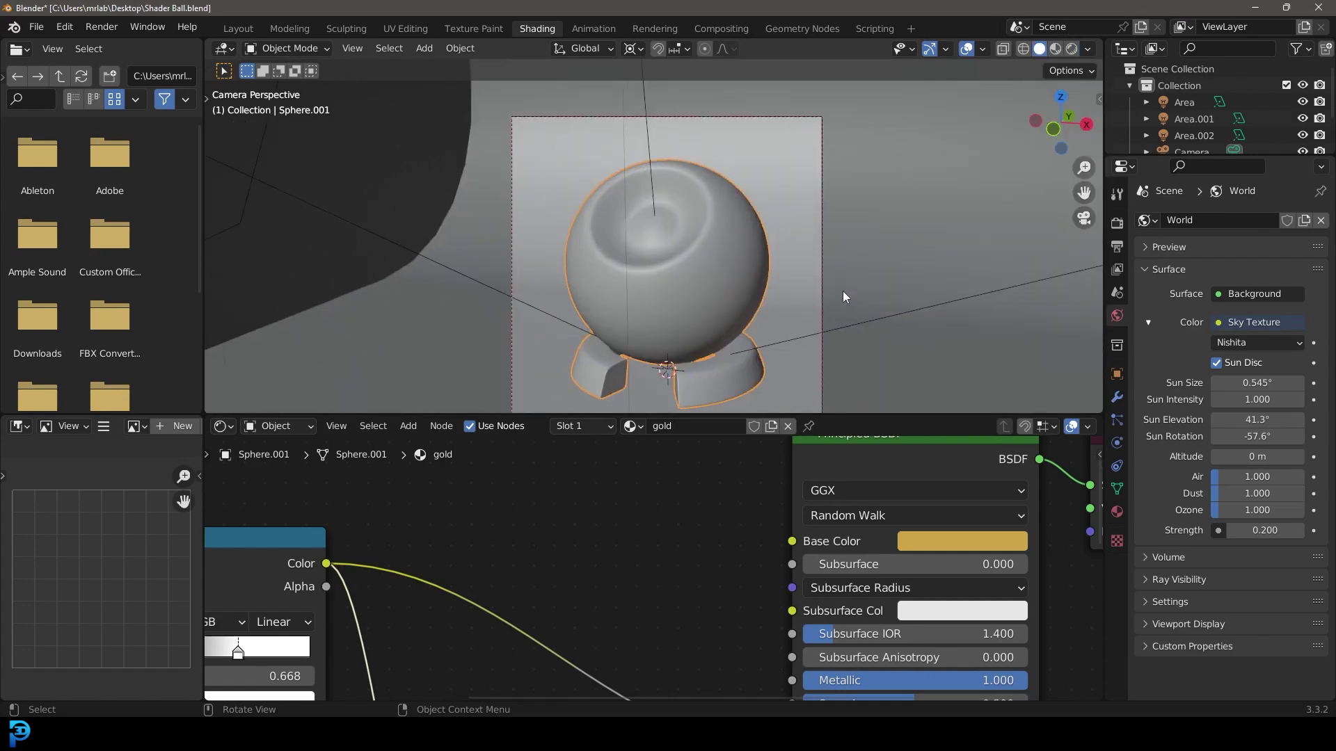
Step: Render the image and maximise the render window to inspect the finished gold shader ball
{"action": "left_click", "coordinate": [98, 28]}
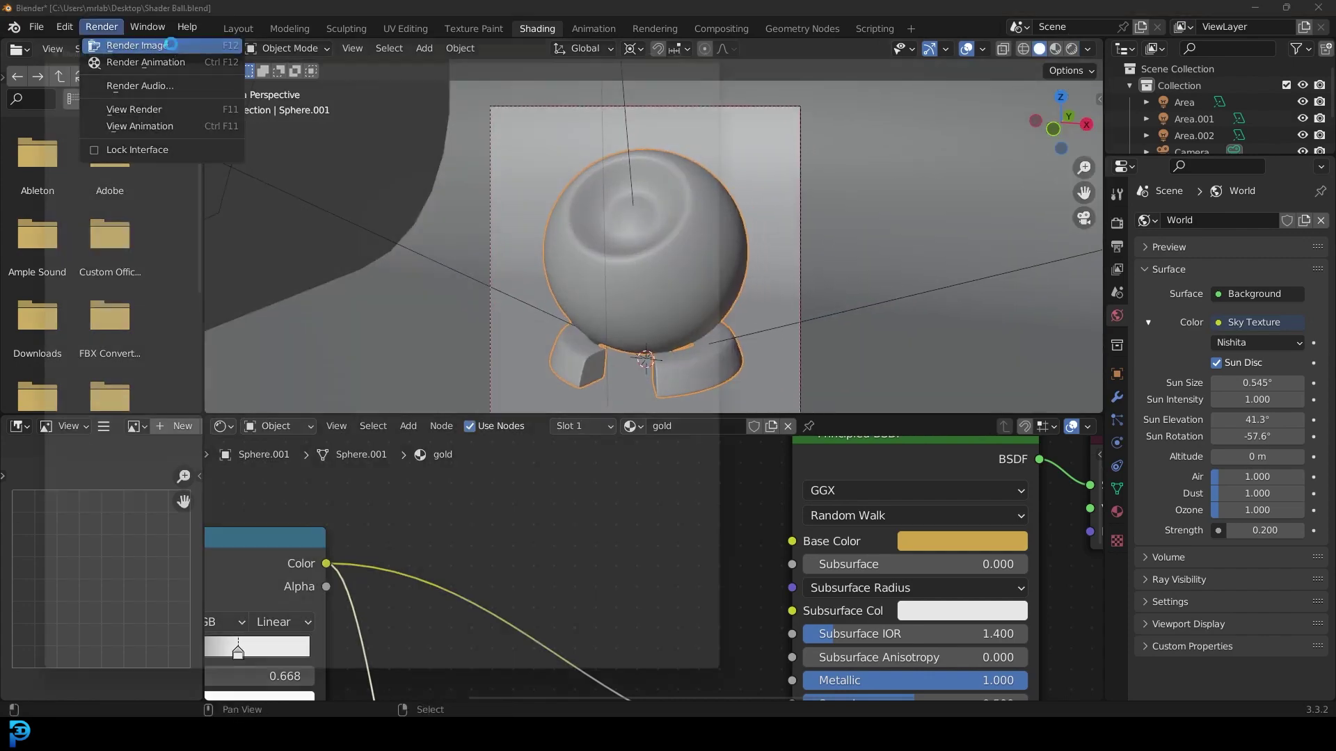
{"action": "left_click", "coordinate": [142, 46]}
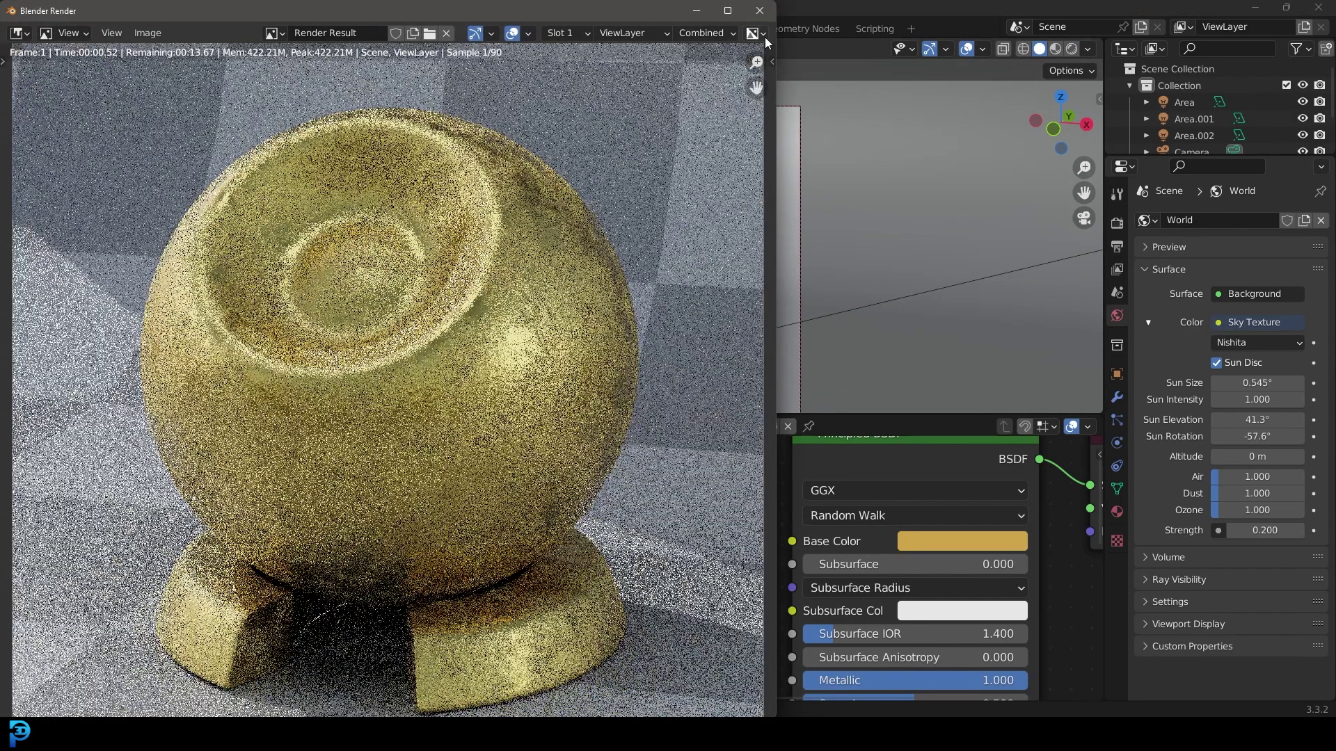
{"action": "left_click", "coordinate": [727, 10]}
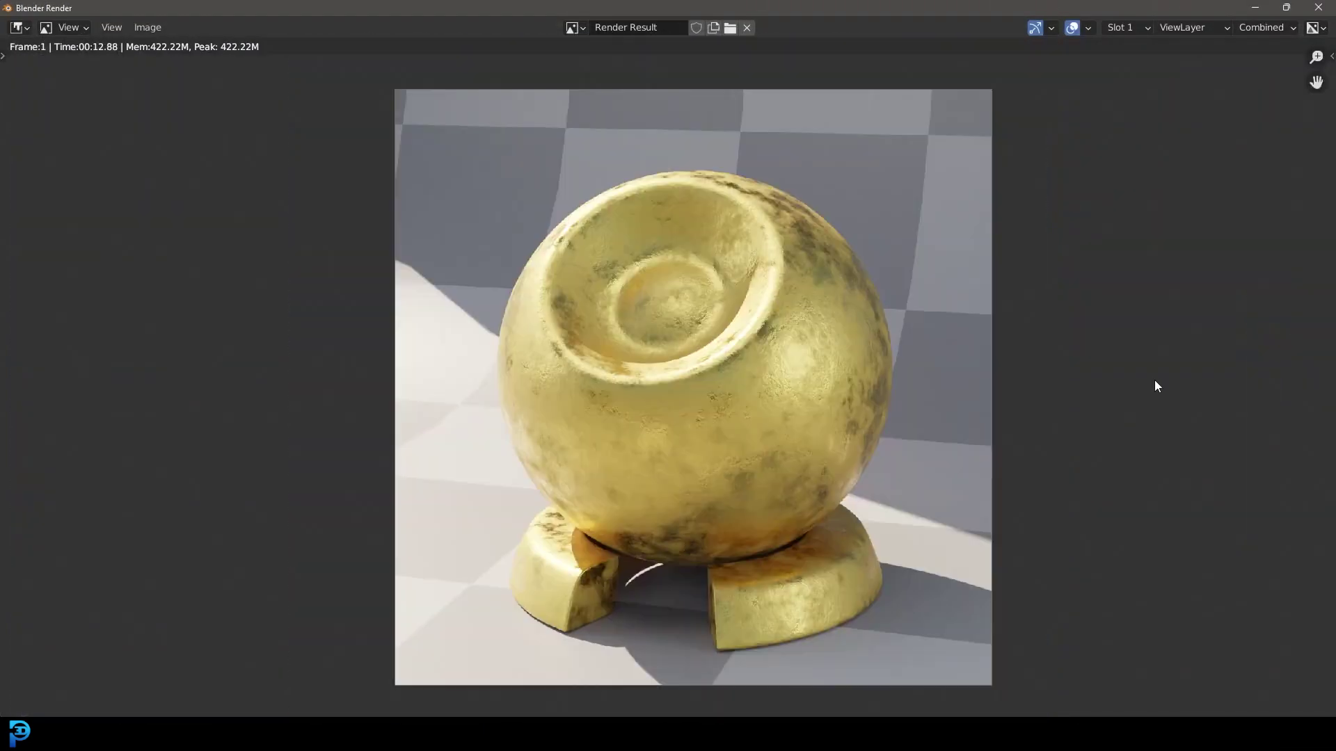
{"action": "middle_click_drag", "start_coordinate": [1148, 387], "coordinate": [1138, 381]}
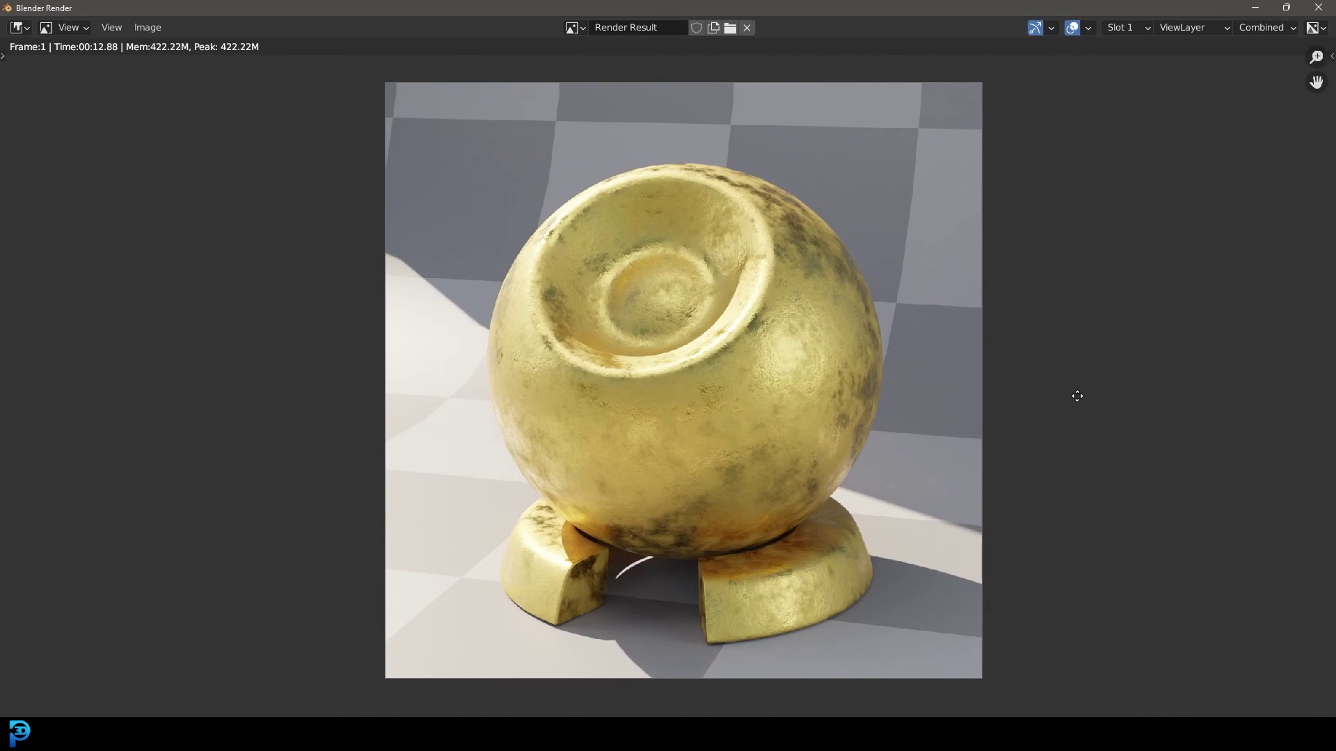
{"action": "middle_click_drag", "start_coordinate": [1076, 395], "coordinate": [1076, 390]}
{"action": "middle_click_drag", "start_coordinate": [982, 428], "coordinate": [981, 432]}
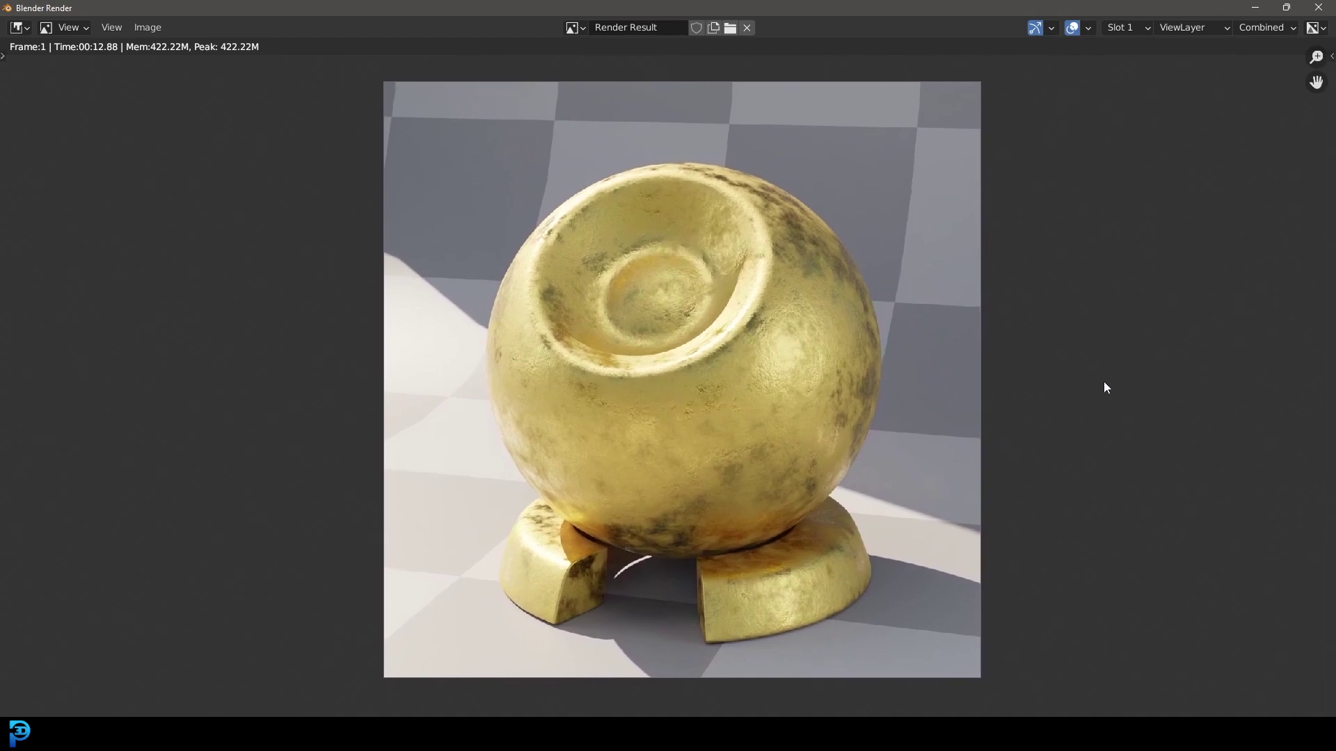